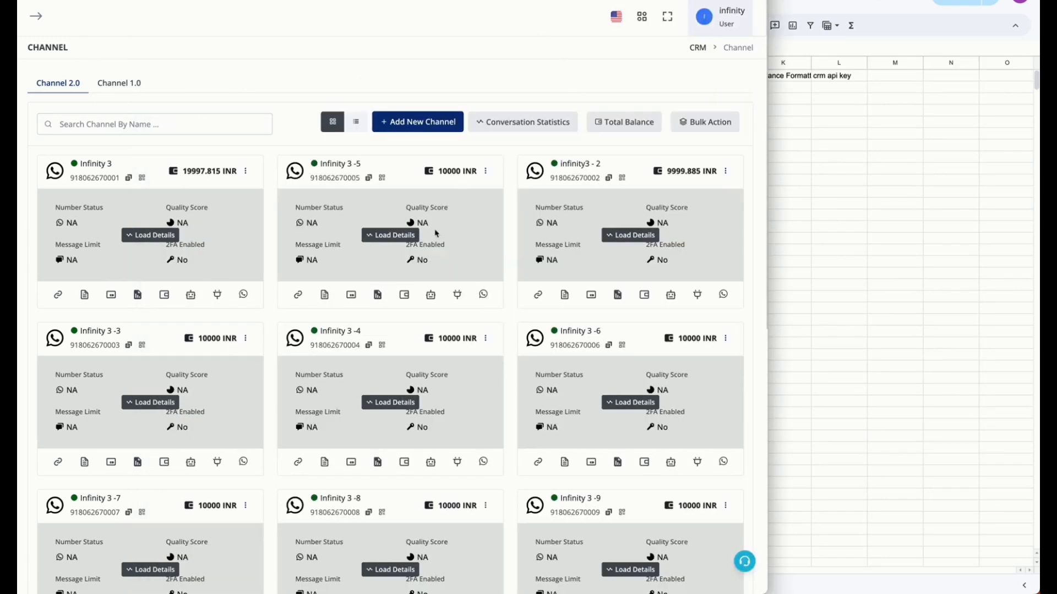
Export the channel list with selectable fields, keeping all fields from SR NO. to BALANCE FORMATTED included
click(718, 122)
click(697, 163)
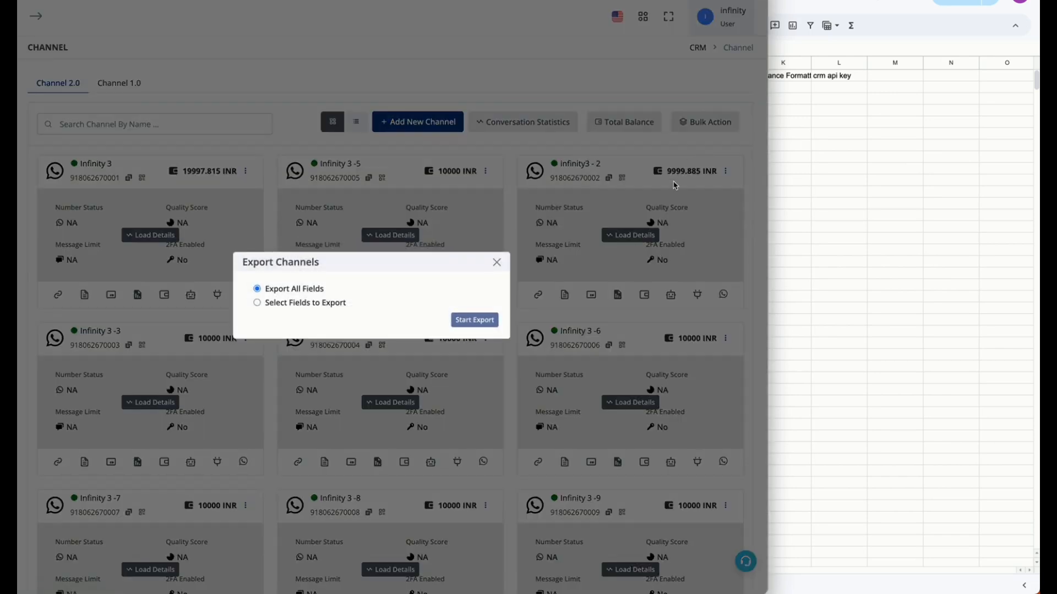
click(257, 304)
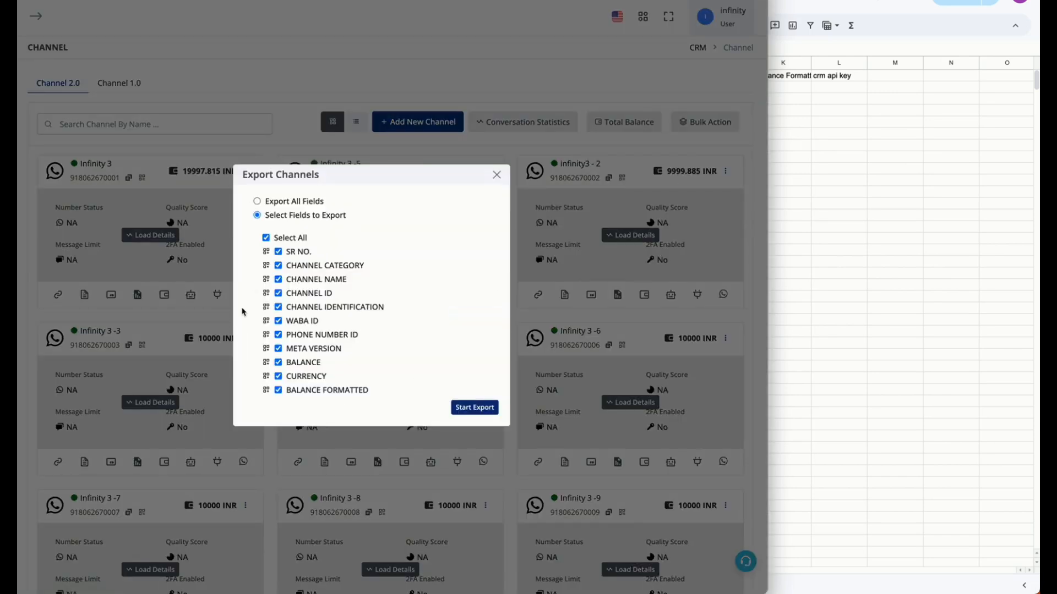
click(478, 407)
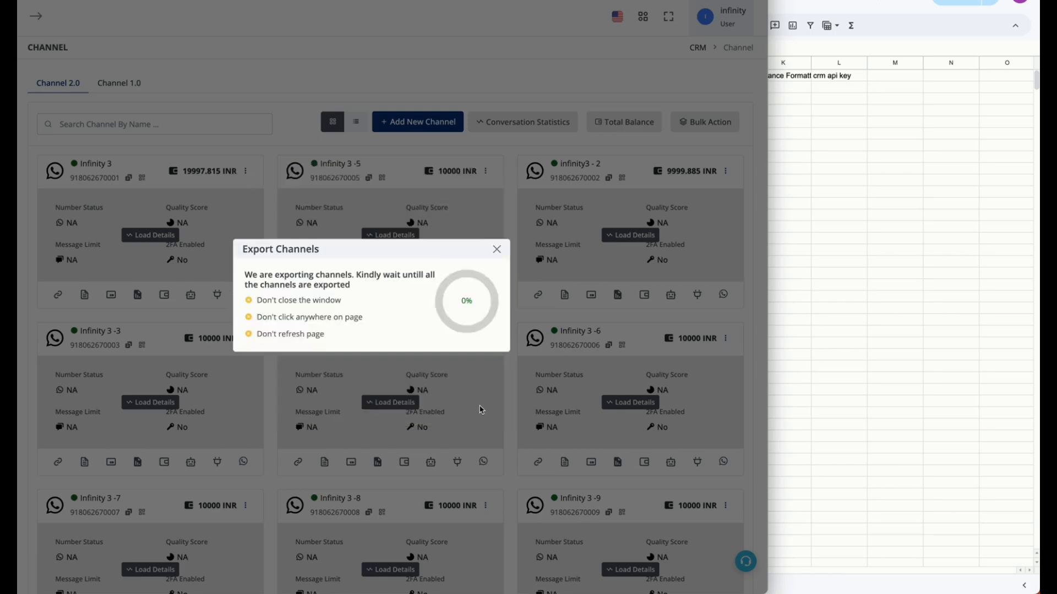
Copy all channel rows below the header from the exported channels CSV and switch to the settings sheet in Google Sheets
click(394, 329)
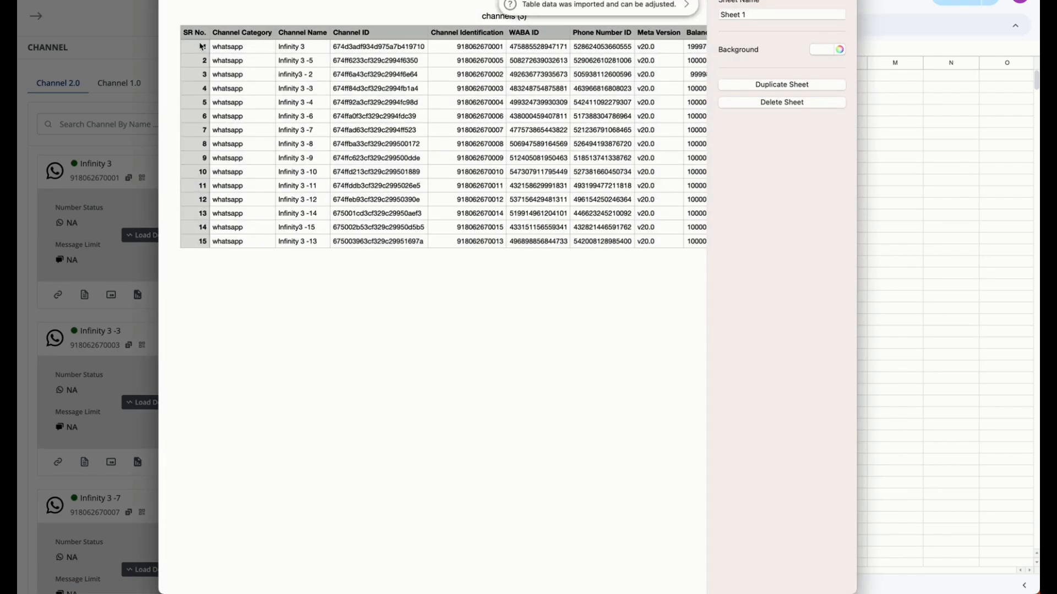
scroll(477, 161, right, 5)
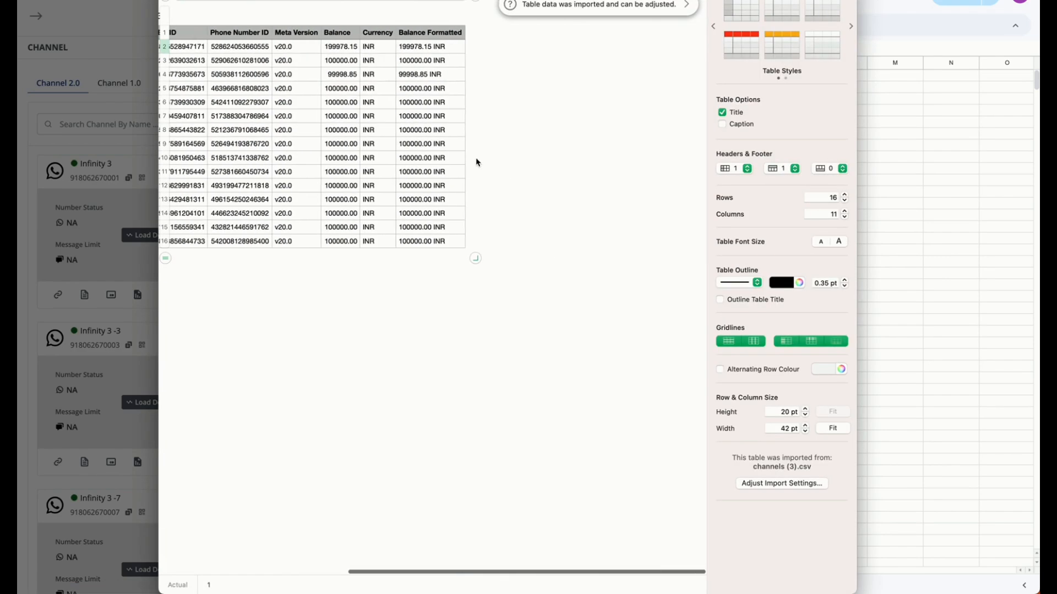
shift+click(463, 243)
click(1032, 227)
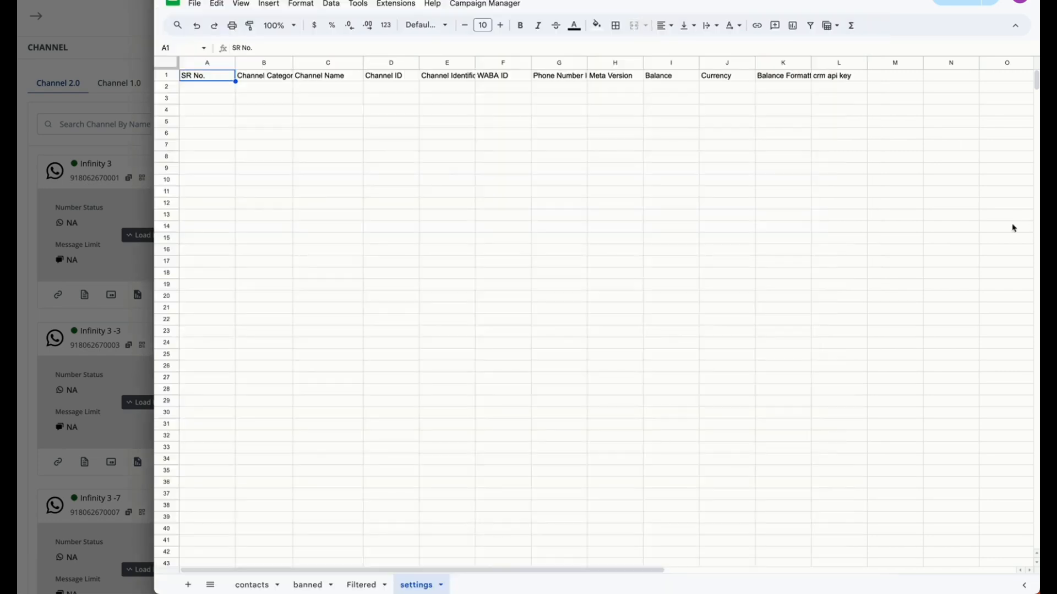
Paste the copied channel rows with their formatting at cell A2 of the settings sheet, and undo the paste
click(214, 88)
key(ctrl+v)
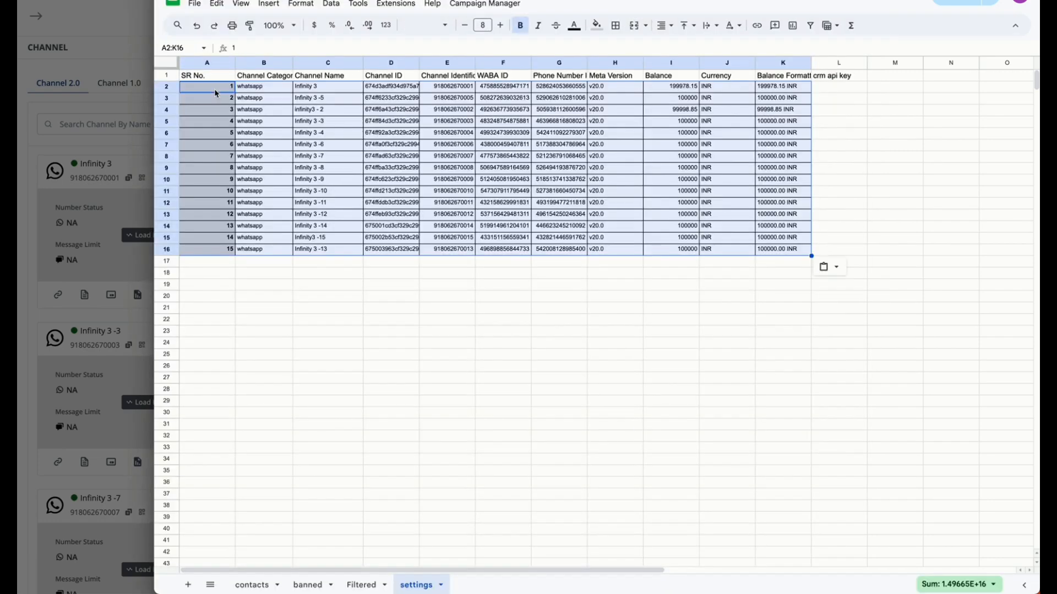
click(262, 126)
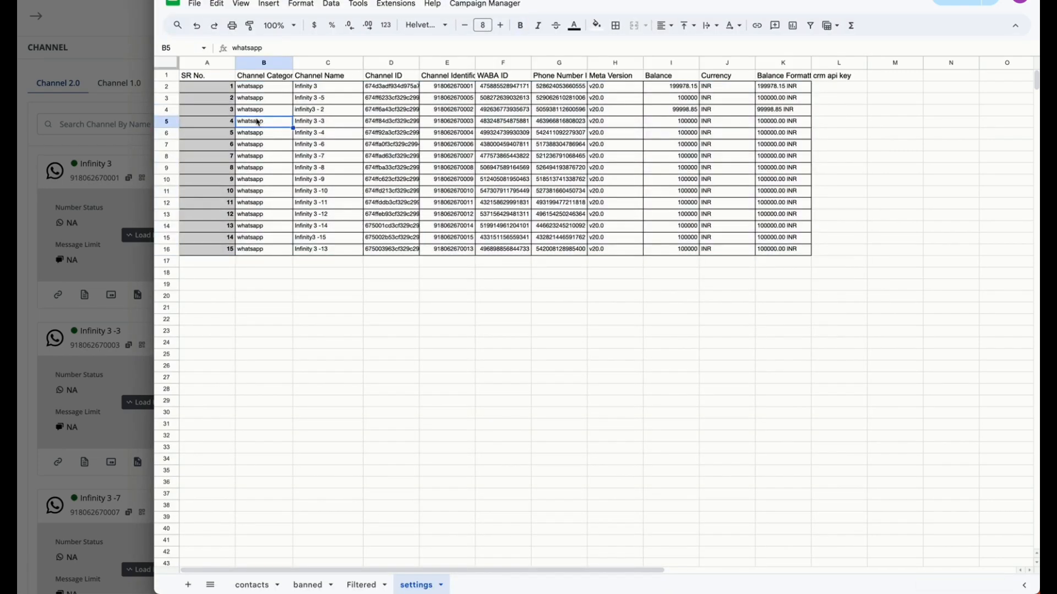
key(ctrl+z)
Paste the copied channel rows as values only at cell A2 of the settings sheet
right_click(207, 85)
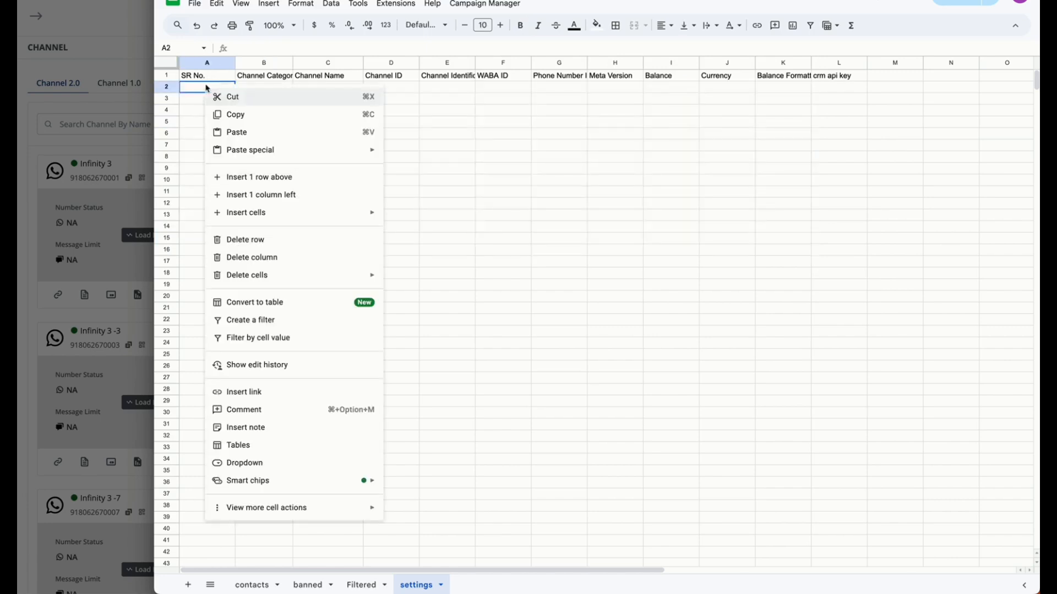
mouse_move(253, 152)
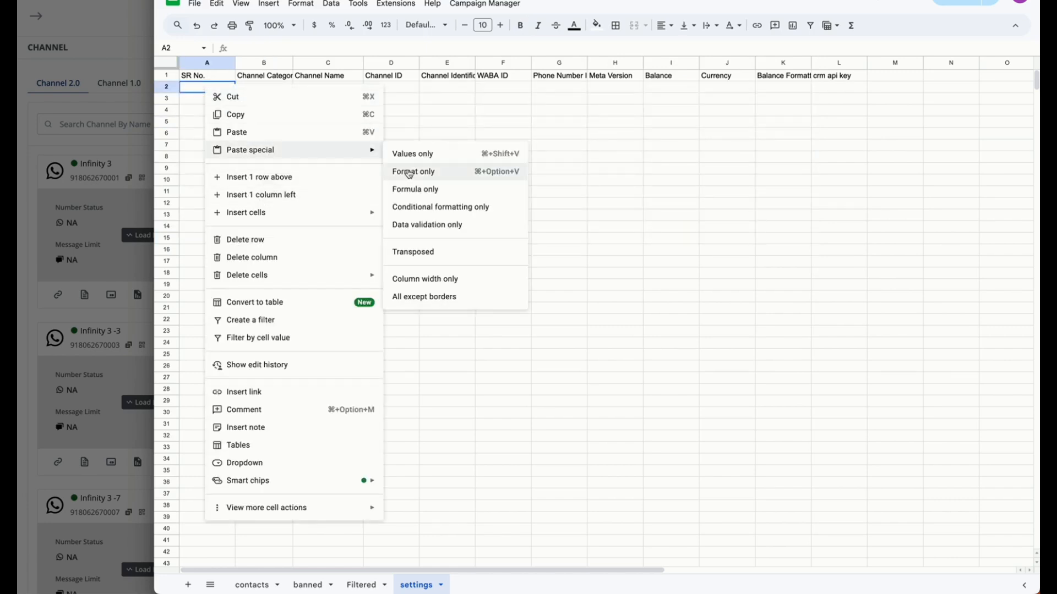
click(413, 156)
click(443, 284)
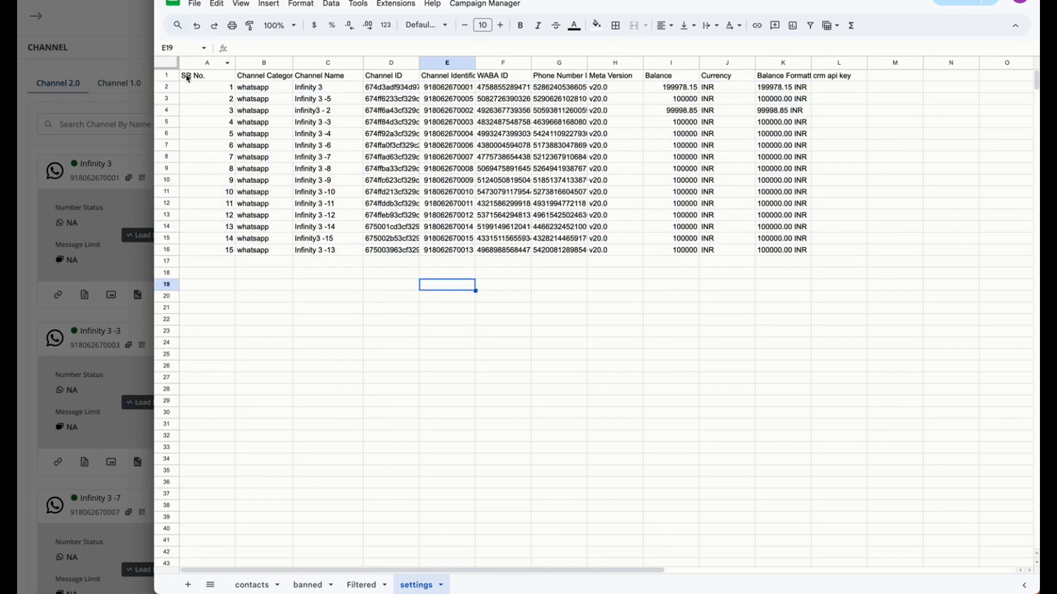
click(206, 76)
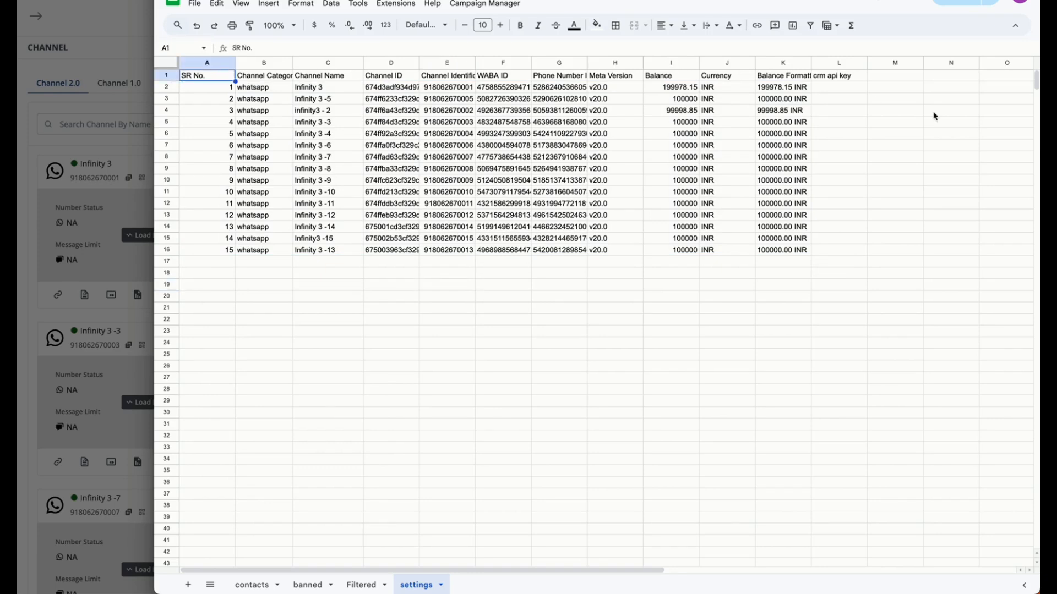
Look at the Access Token option among the Infinity 3 channel's actions in the CRM, and return to the settings sheet
click(838, 87)
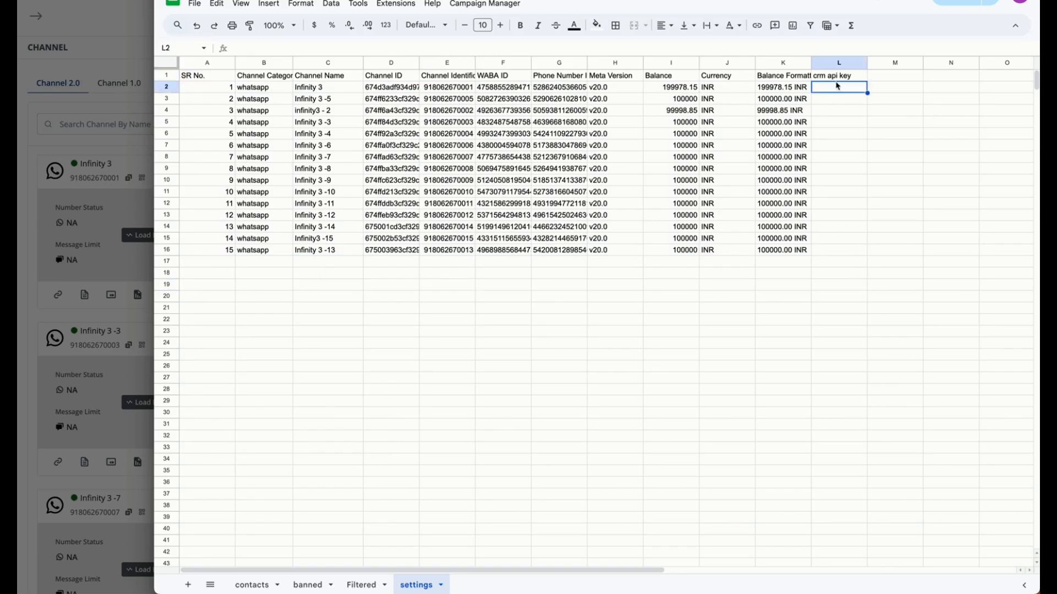
click(122, 161)
click(497, 268)
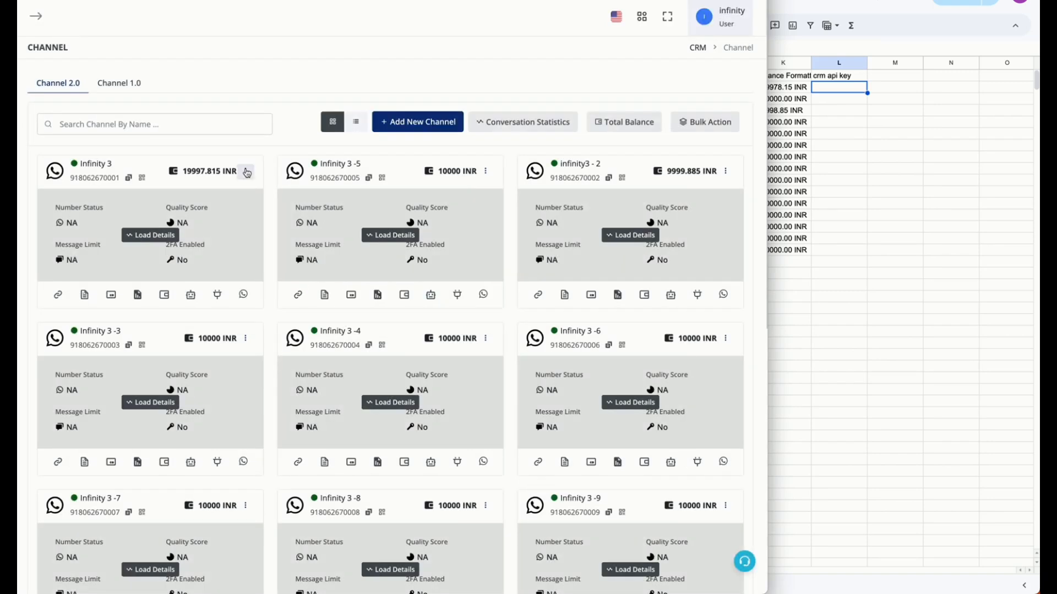
click(246, 172)
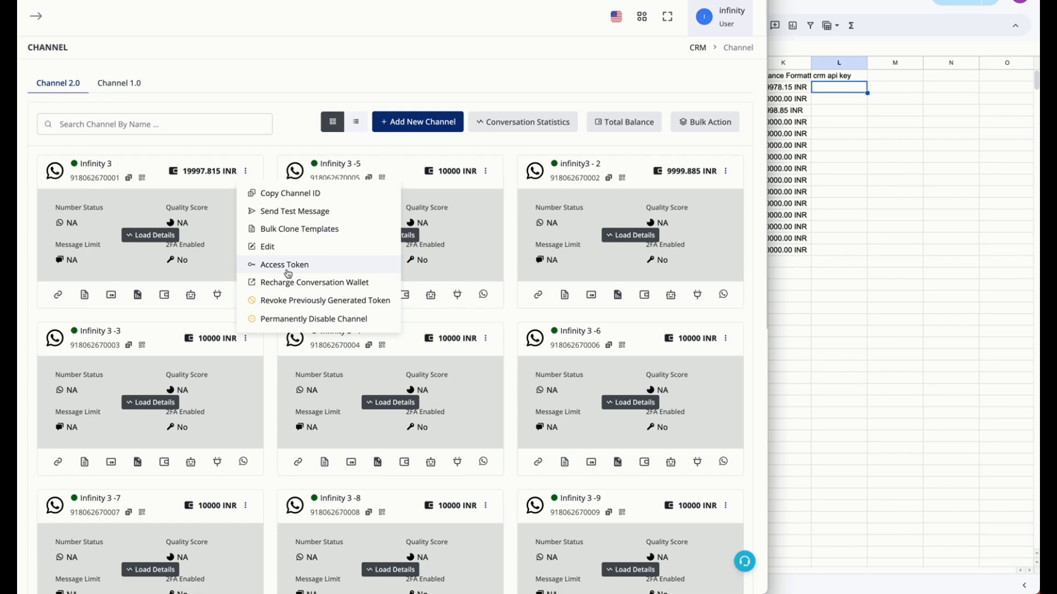
click(829, 247)
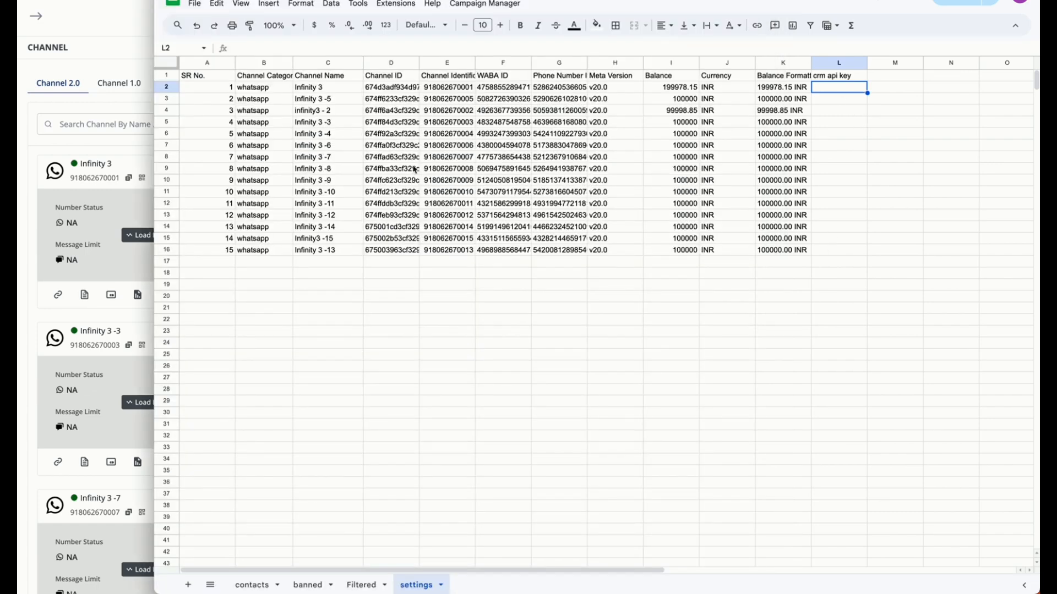
Review the channel data, the crm api key column and the channel names in rows 2 to 16 of the settings sheet
drag(252, 88, 729, 251)
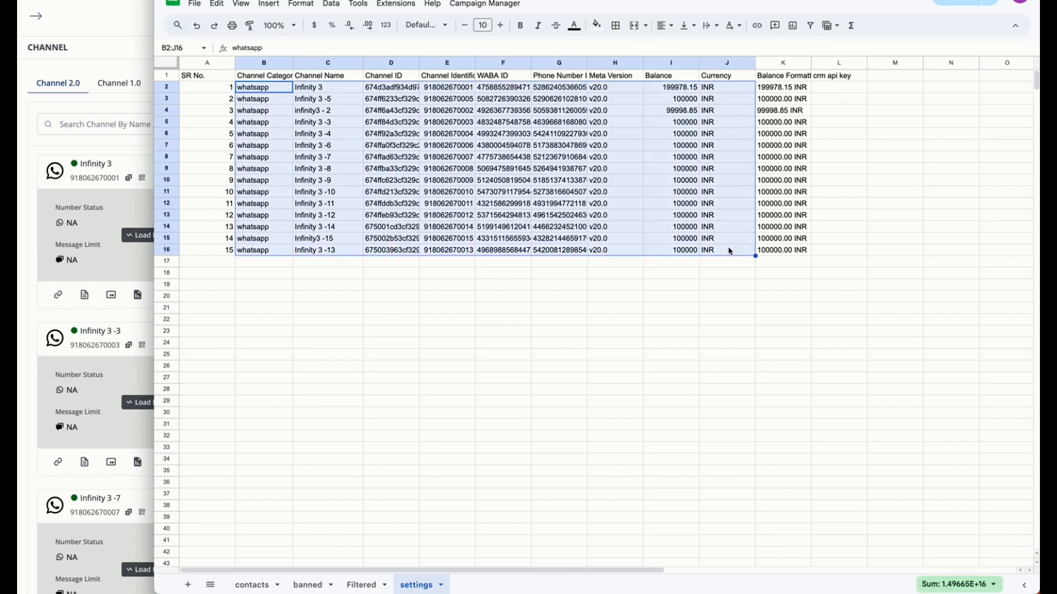
drag(846, 92, 839, 249)
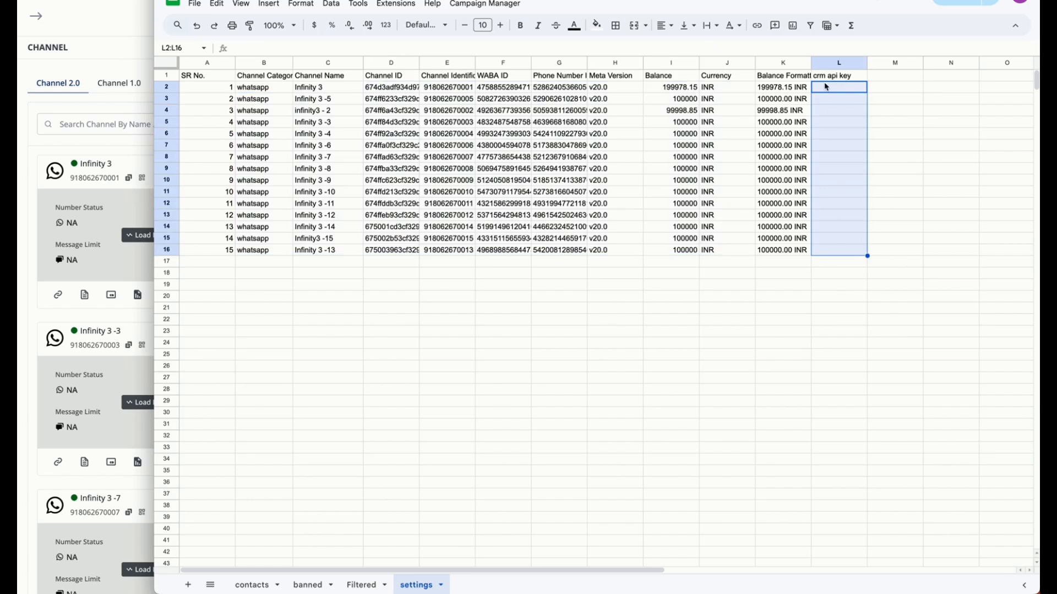
drag(317, 91, 332, 253)
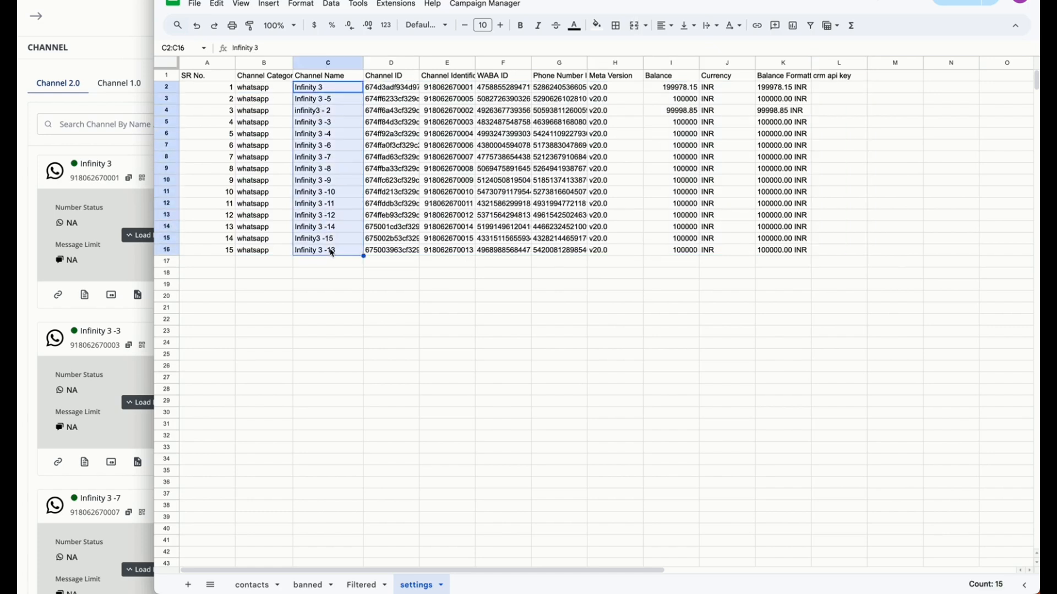
Paste the CRM API key into the crm api key column for all channels, cells L2 to L16
click(842, 89)
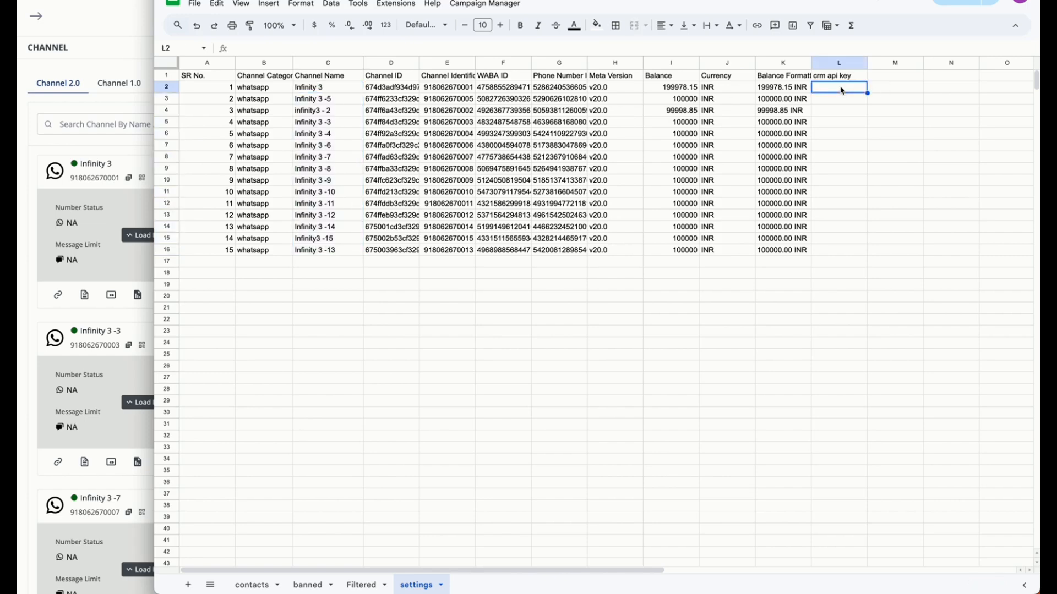
drag(842, 90, 844, 253)
key(ctrl+v)
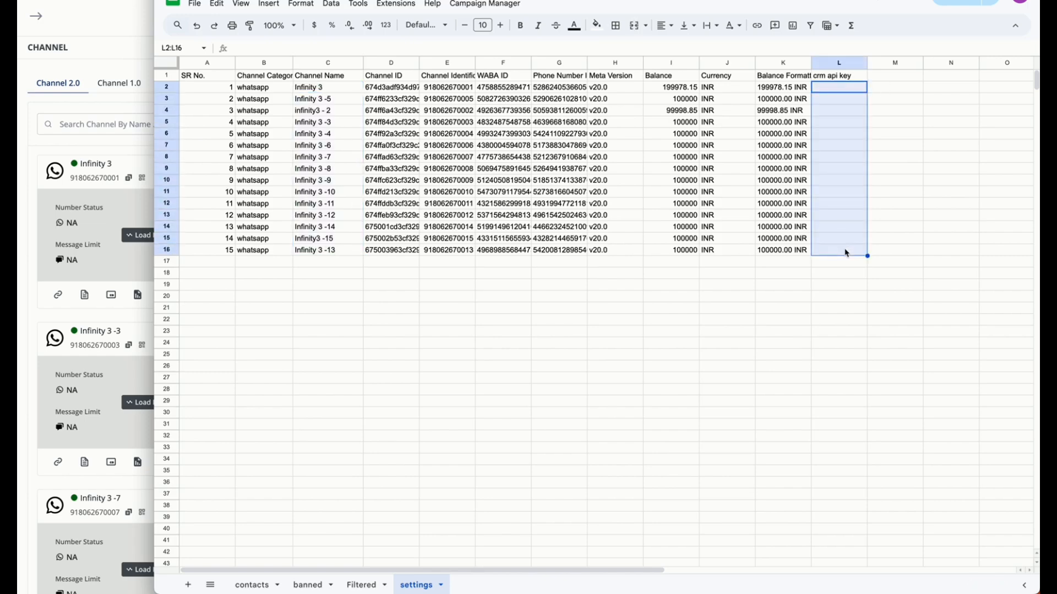
key(alt+Tab)
key(alt+Tab)
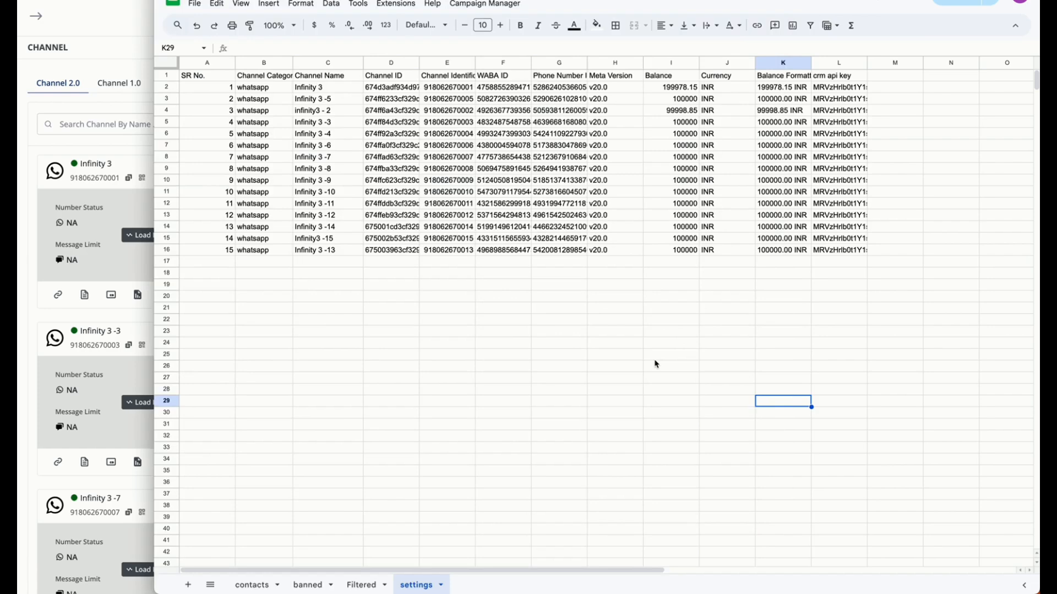
Switch to the CRM, open the templates of the Infinity 3 channel and start a bulk template clone
click(122, 56)
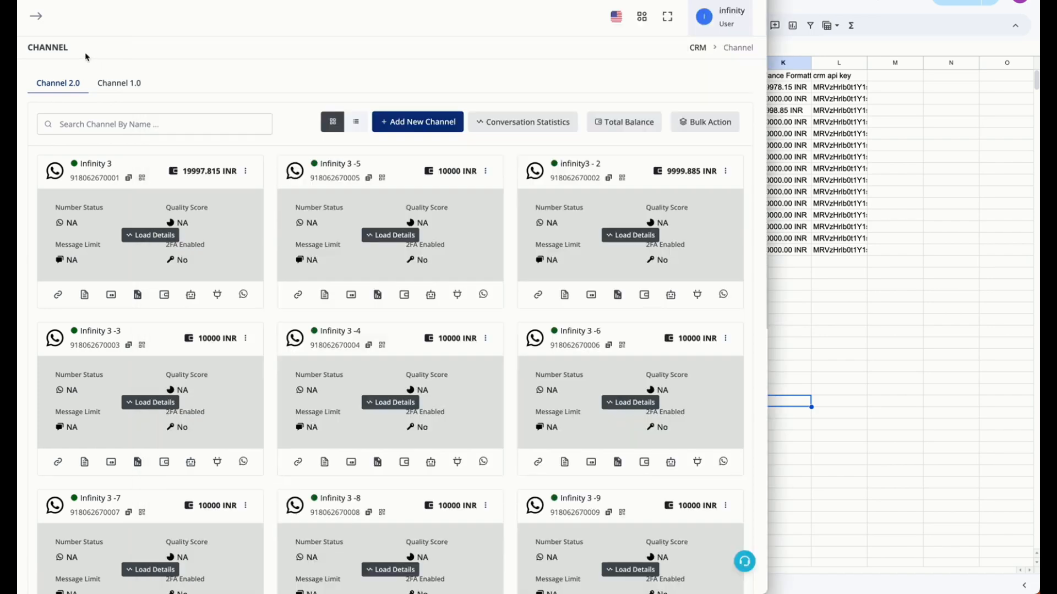
click(88, 299)
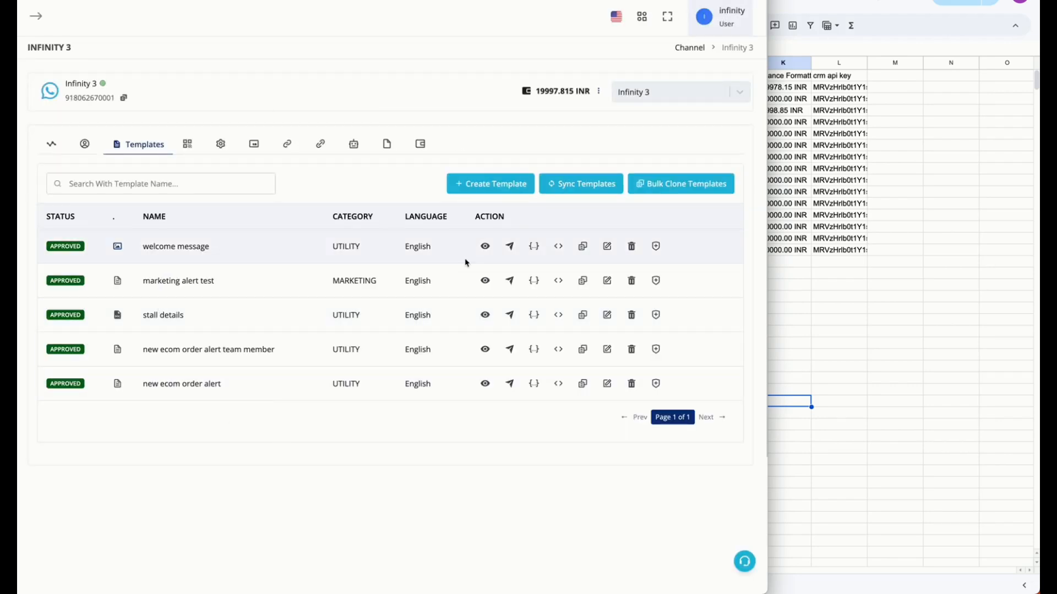
click(671, 184)
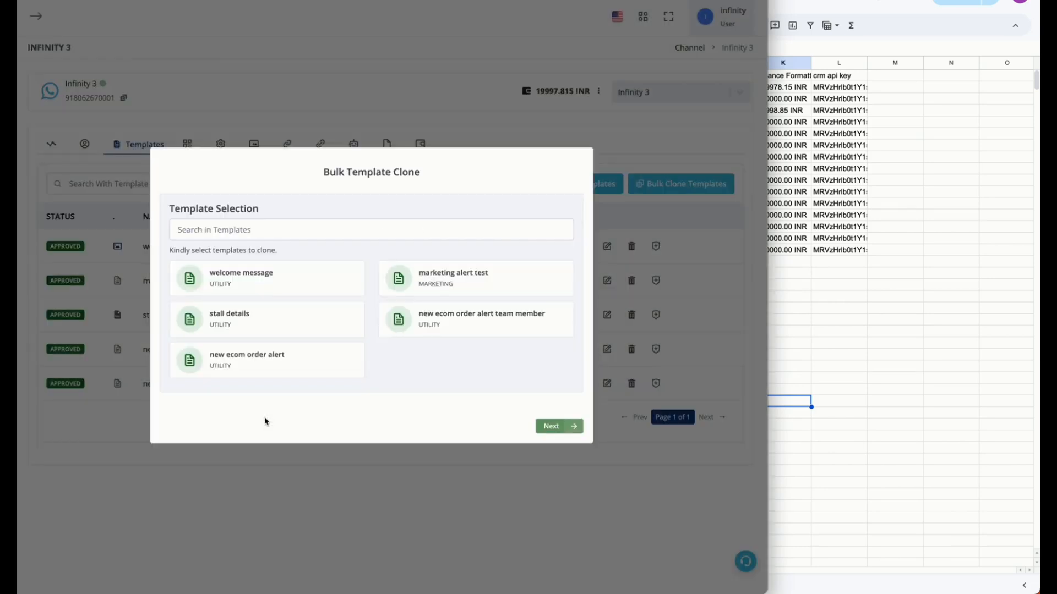
click(296, 283)
click(572, 433)
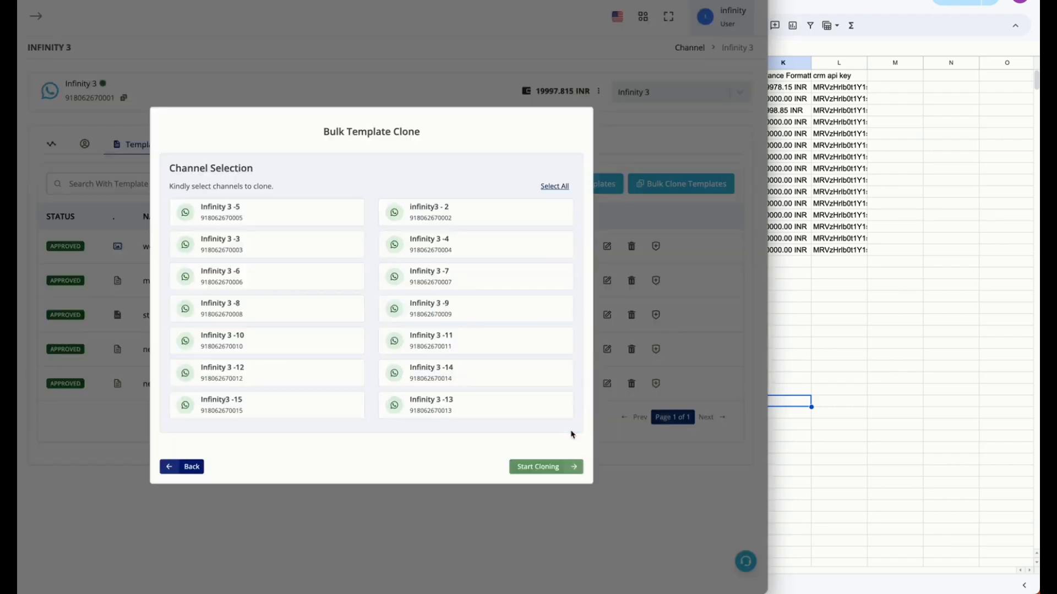
click(194, 468)
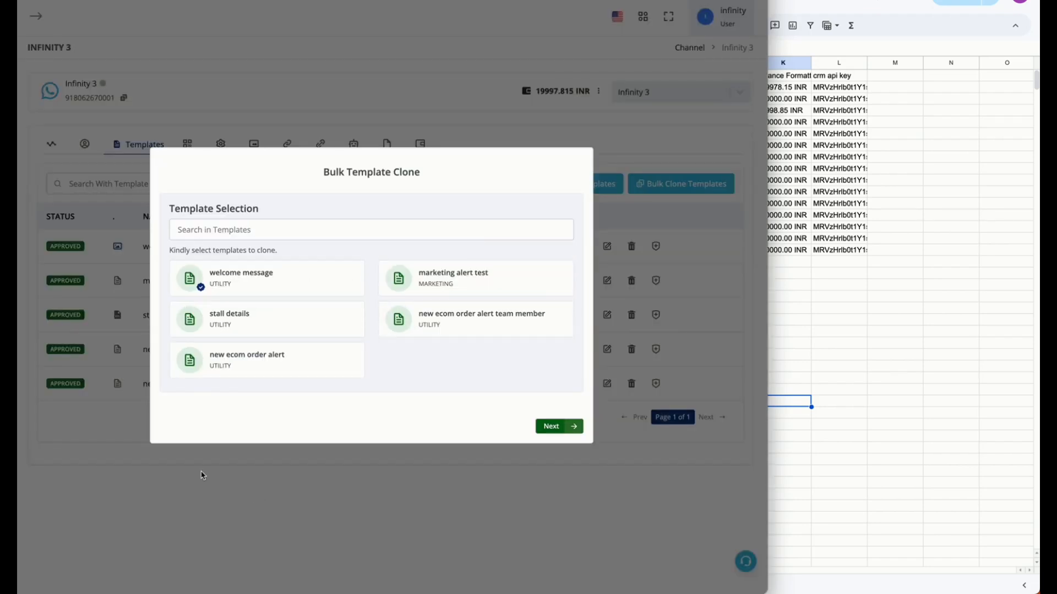
click(315, 274)
Clone the stall details template to all channels offered in the bulk clone
click(311, 324)
click(312, 325)
click(428, 325)
click(566, 428)
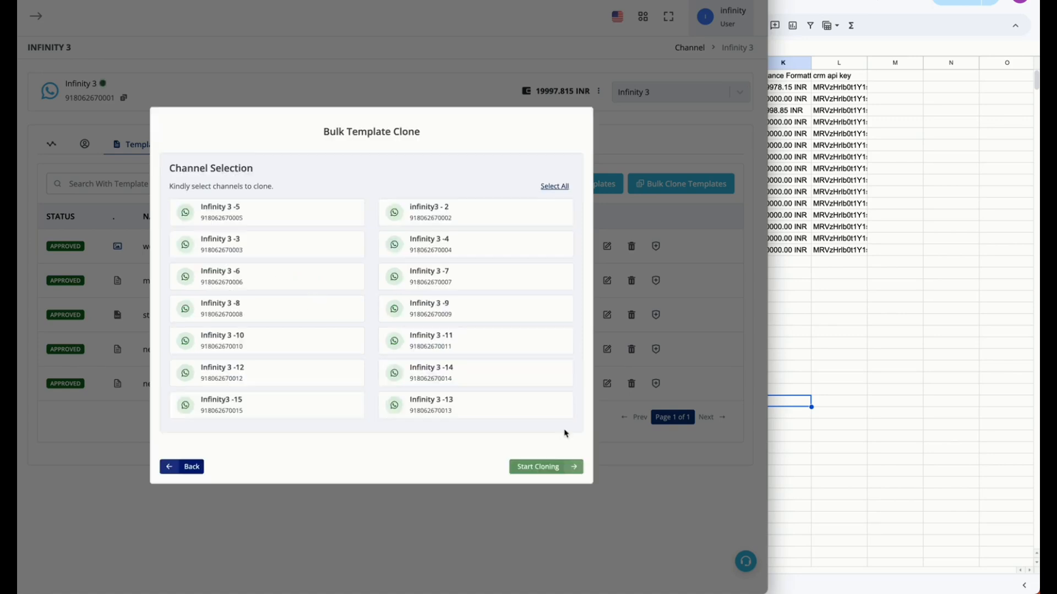
click(551, 187)
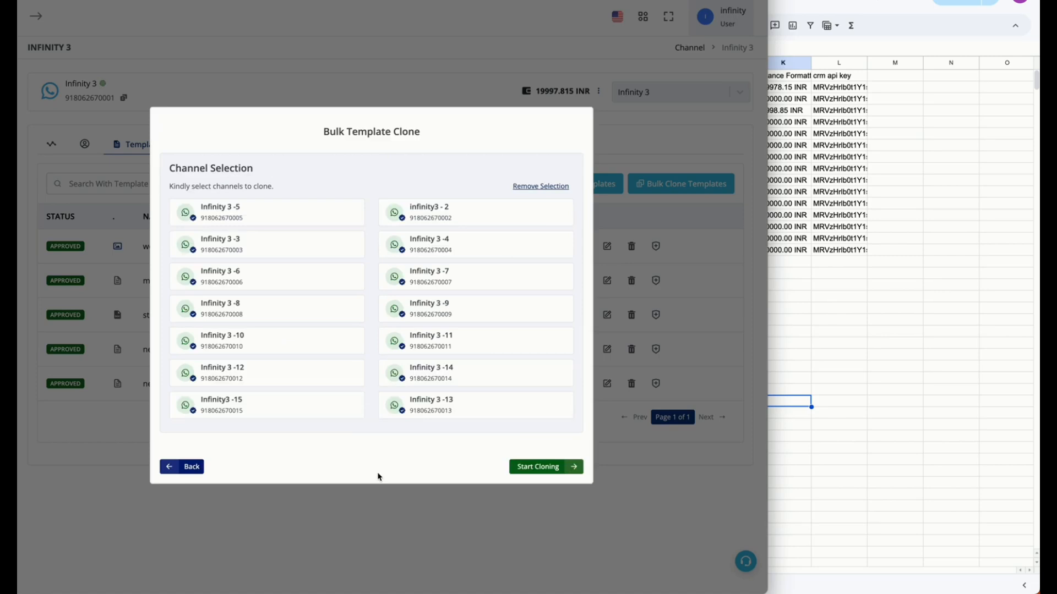
click(564, 473)
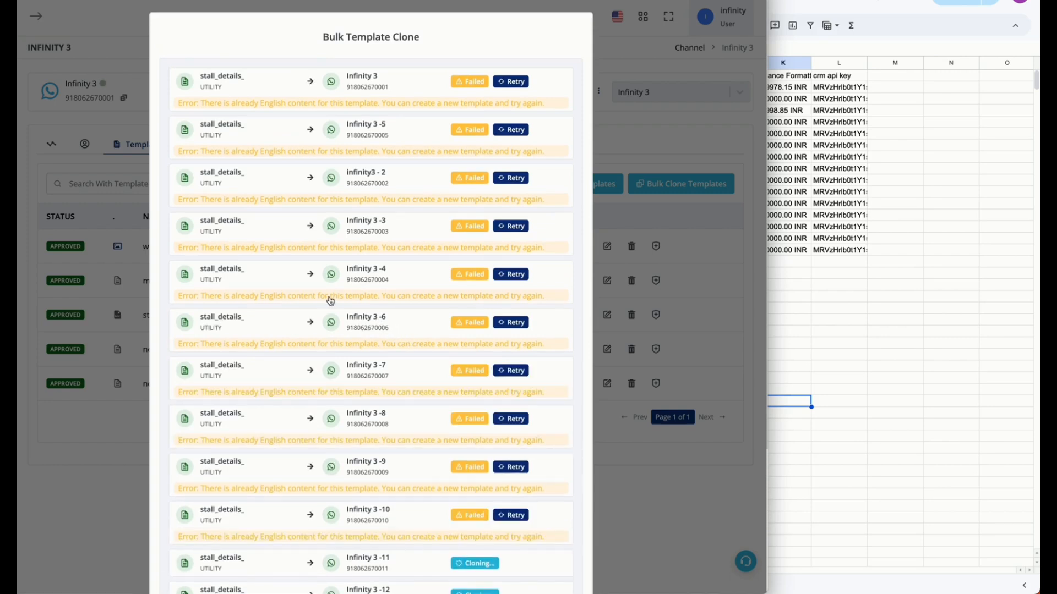
Sync the templates from the end of the clone results and close the bulk clone window
scroll(476, 293, down, 5)
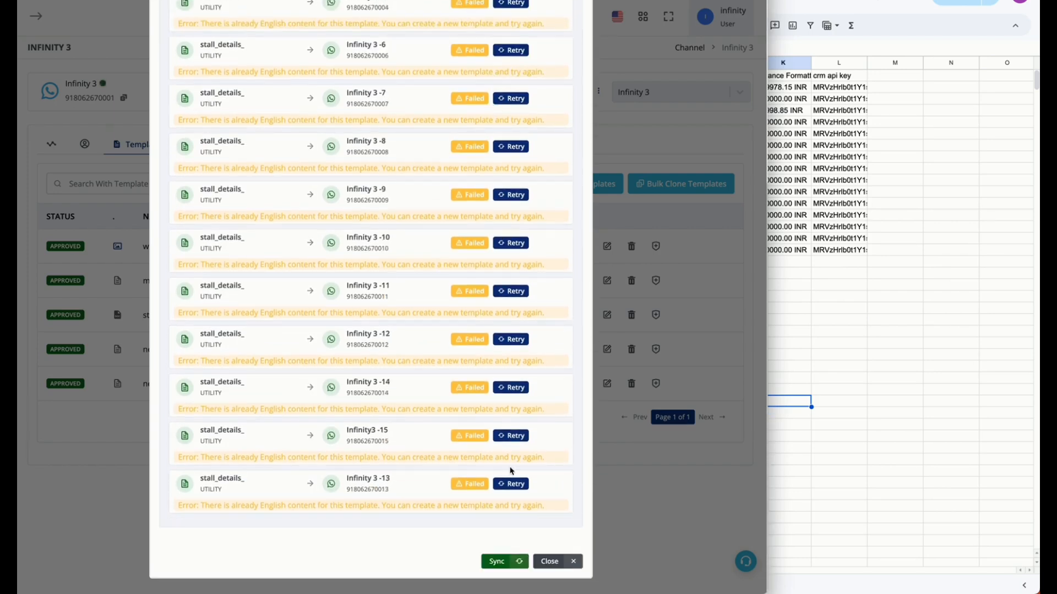
click(507, 569)
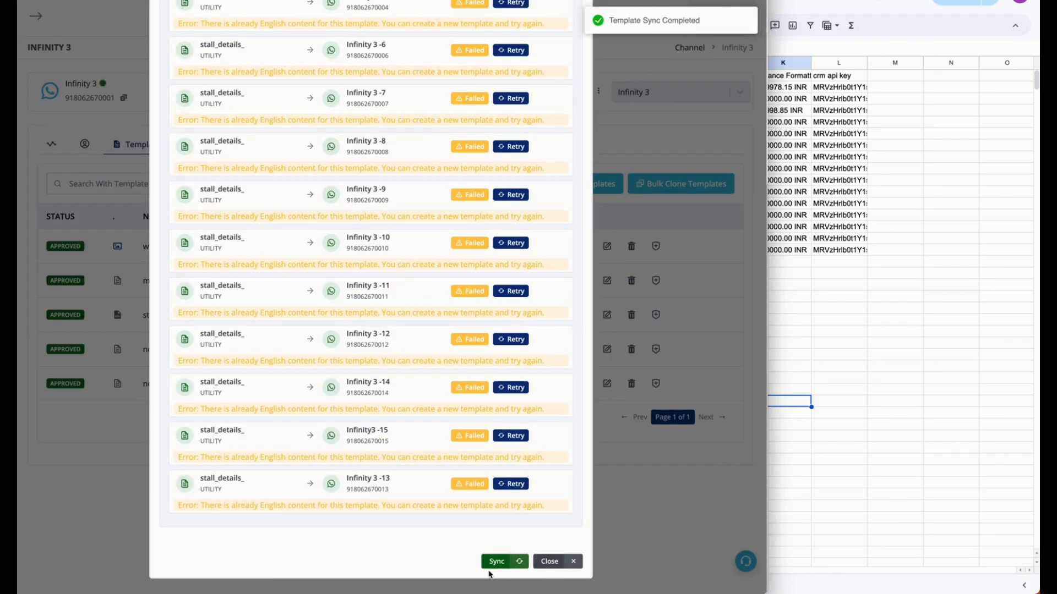
click(550, 562)
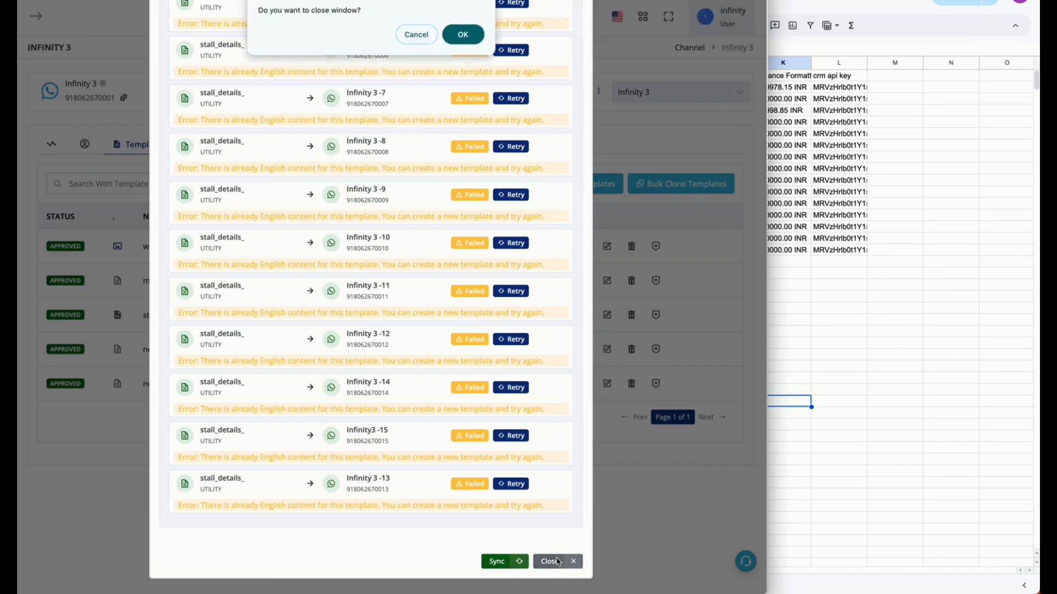
click(460, 34)
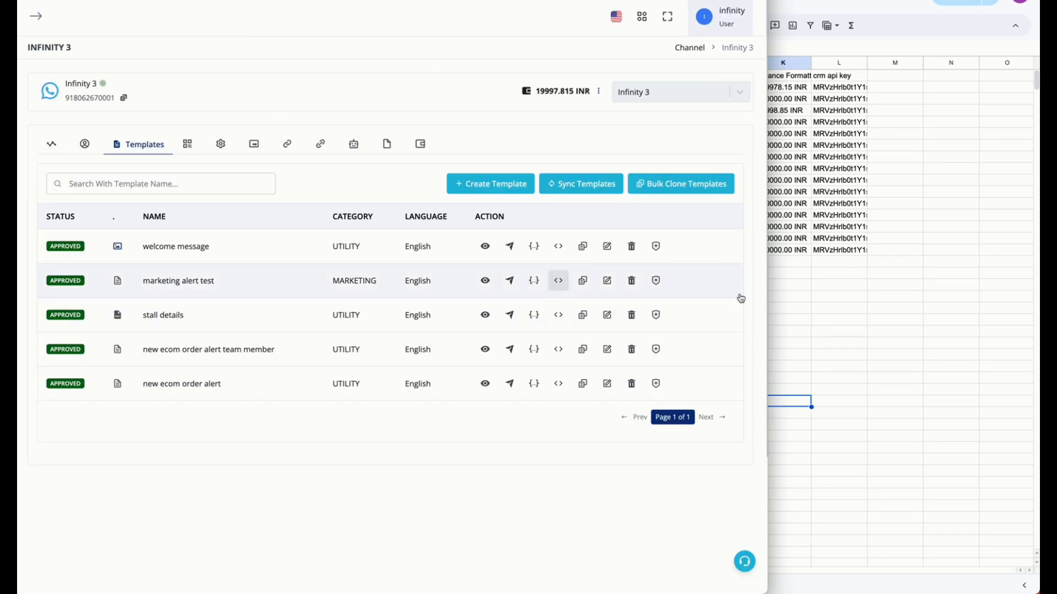
Switch to the campaign spreadsheet and examine the channel formula in cell D2 of the contacts sheet and the banned sheet's columns
click(994, 392)
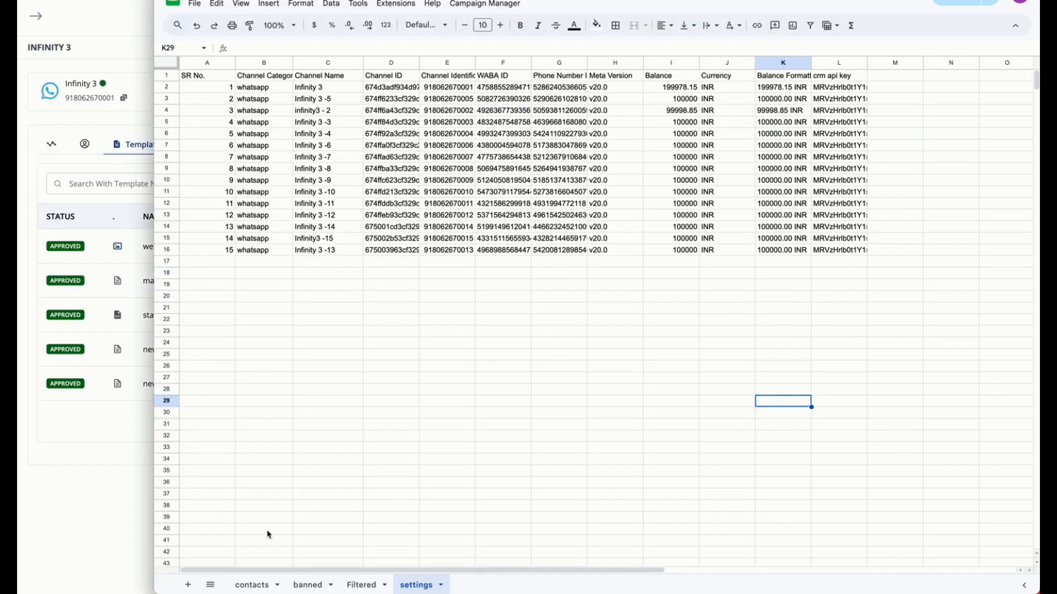
click(262, 585)
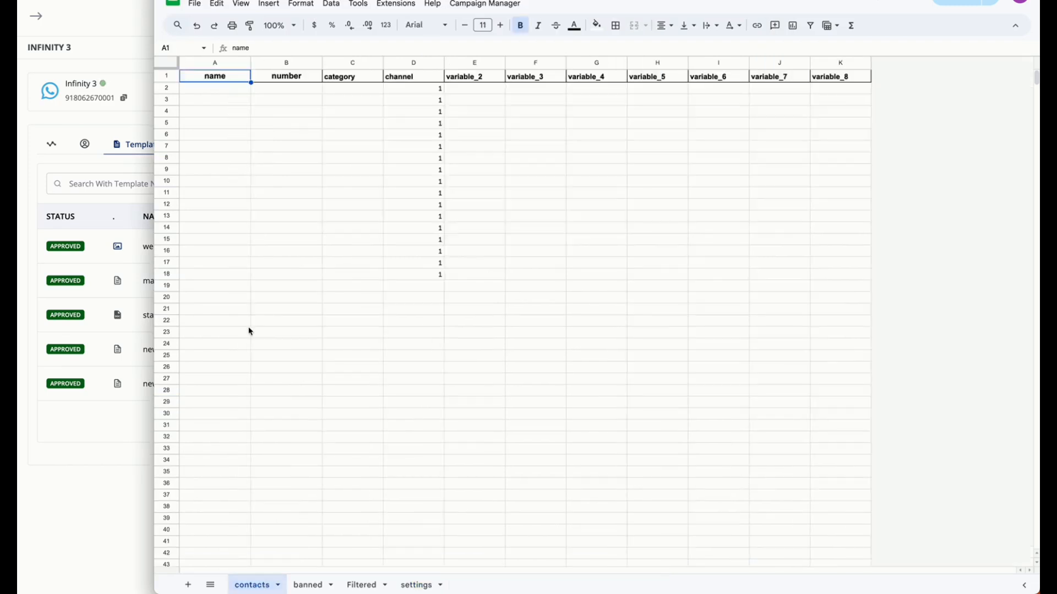
click(411, 90)
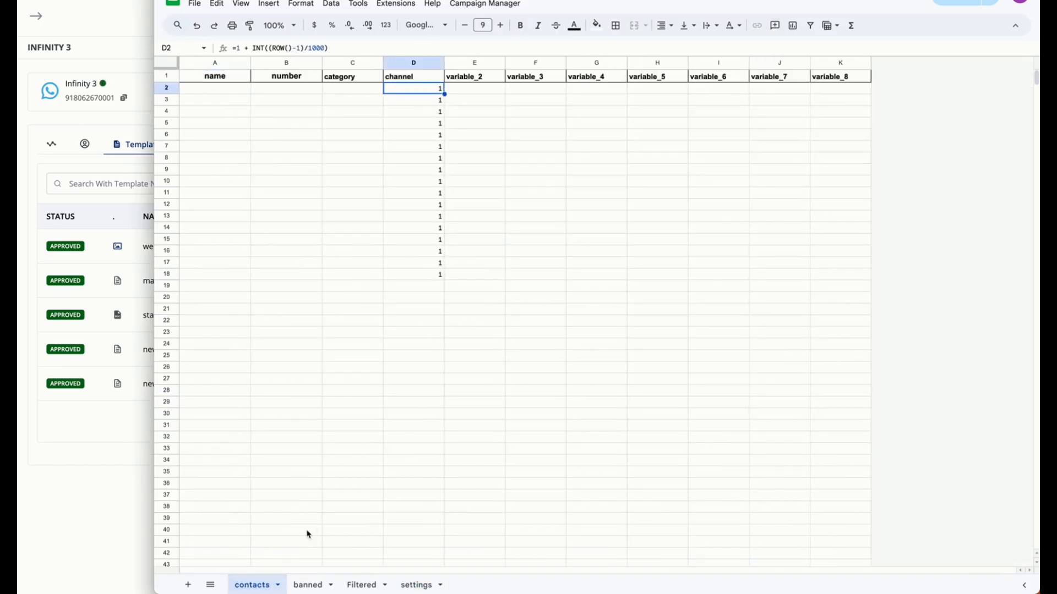
click(308, 584)
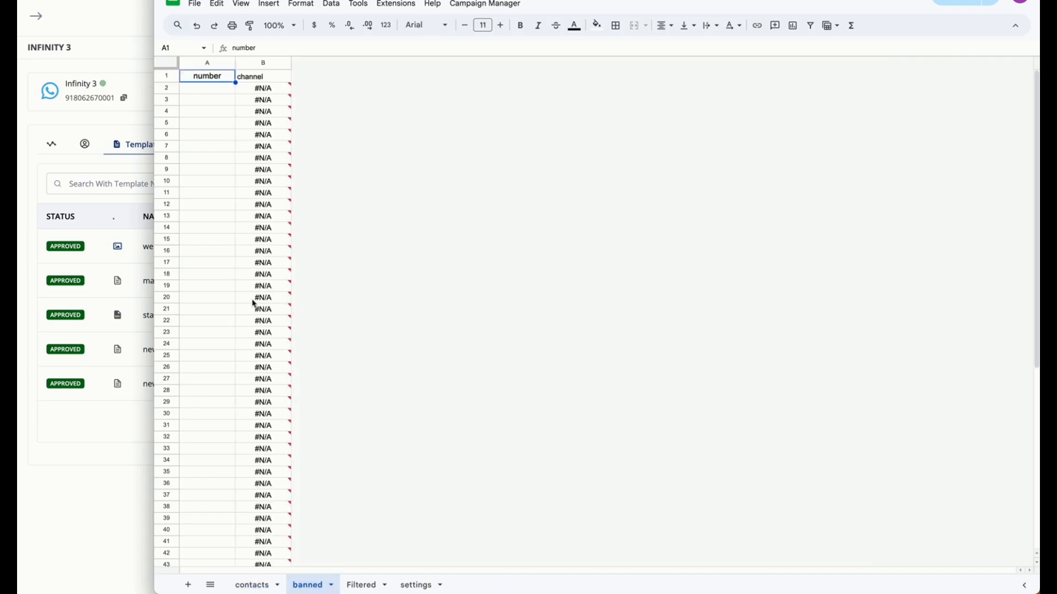
click(264, 587)
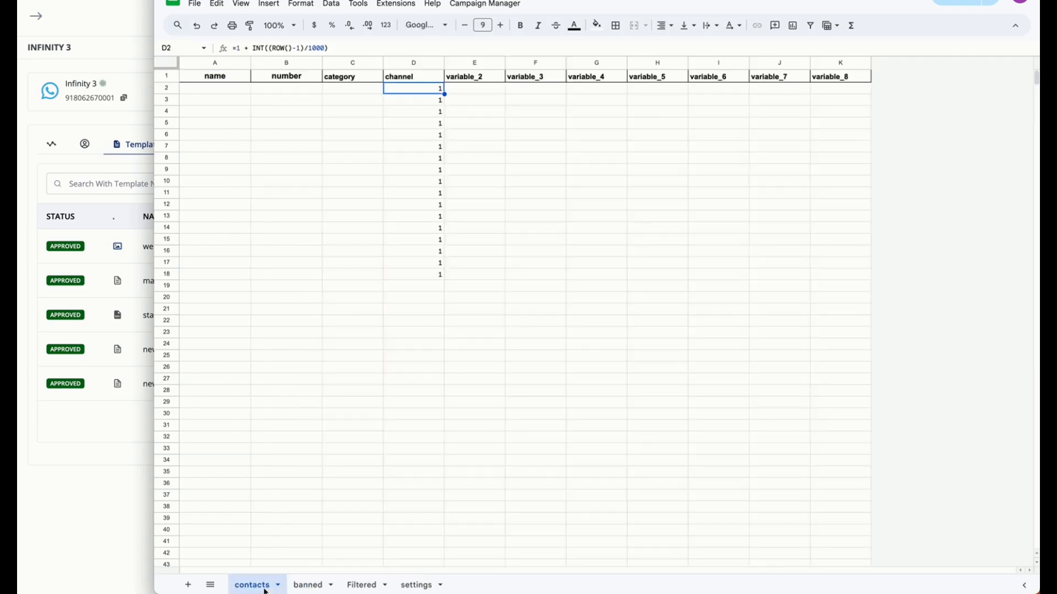
Enter the contact names test, test2 and test3 in cells A2 to A4 of the contacts sheet
click(235, 90)
text(test)
key(Tab)
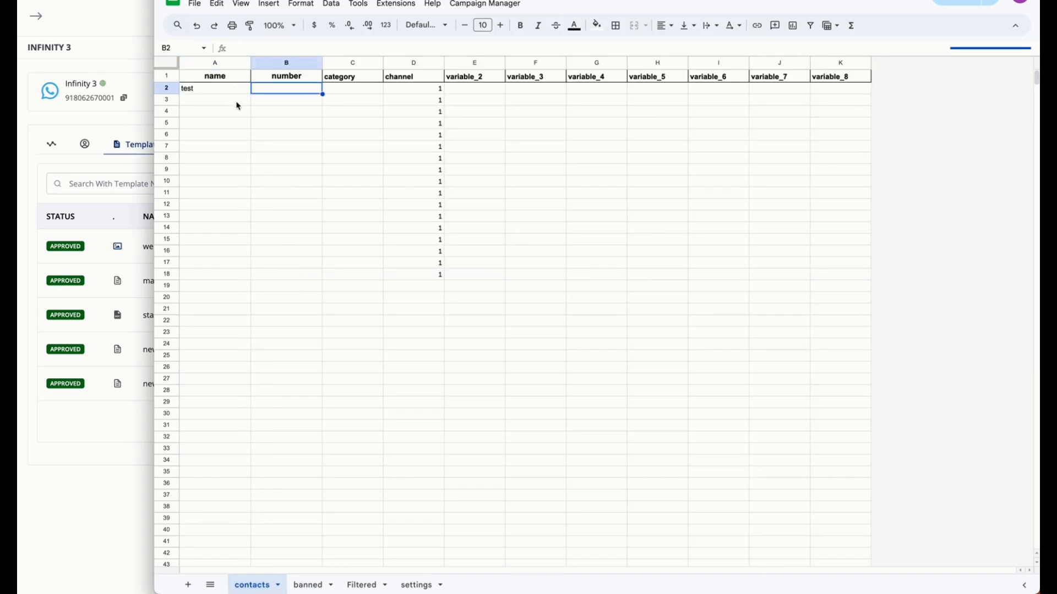
click(237, 106)
text(test2)
key(Return)
text(test2)
key(BackSpace)
text(3)
Enter a sample phone number with country code for each of the three contacts in cells B2 to B4
click(317, 91)
text(919999999999)
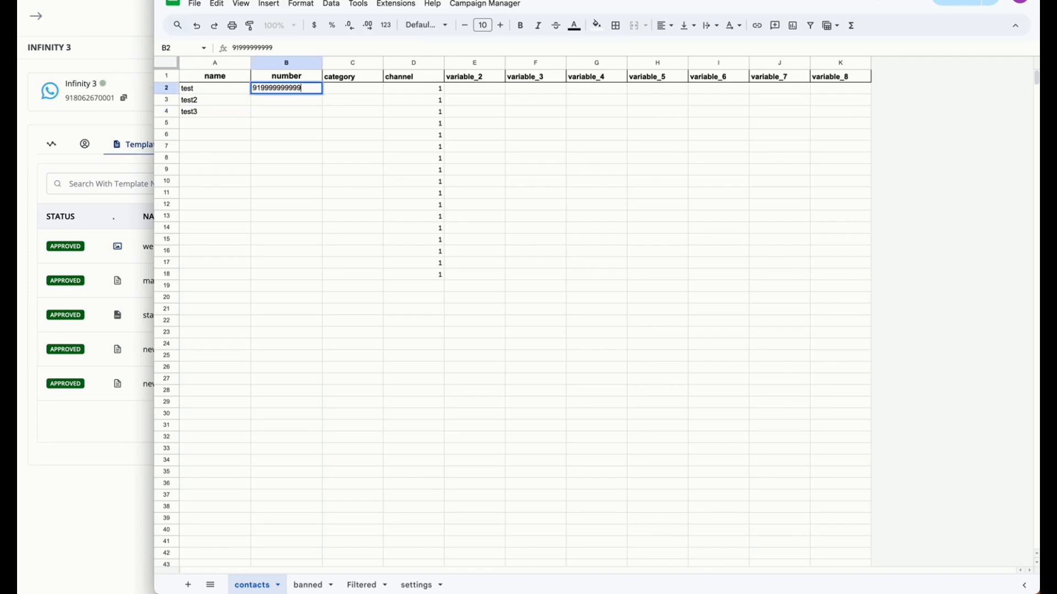
key(Return)
text(91999999998)
key(Return)
text(91999999997)
key(Return)
key(Up)
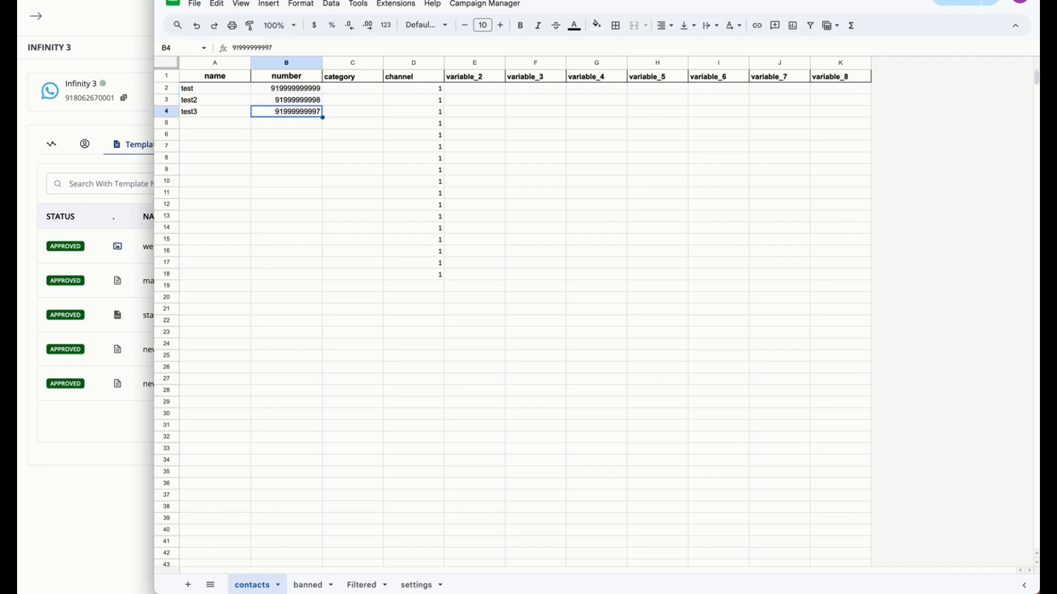
Fill variable_2 to variable_8 of the first contact, cells E2 to K2, with a, b, c, d, e, f and g
key(Up)
key(Right)
key(Right)
key(Right)
key(Right)
key(Right)
key(Right)
key(Right)
key(Right)
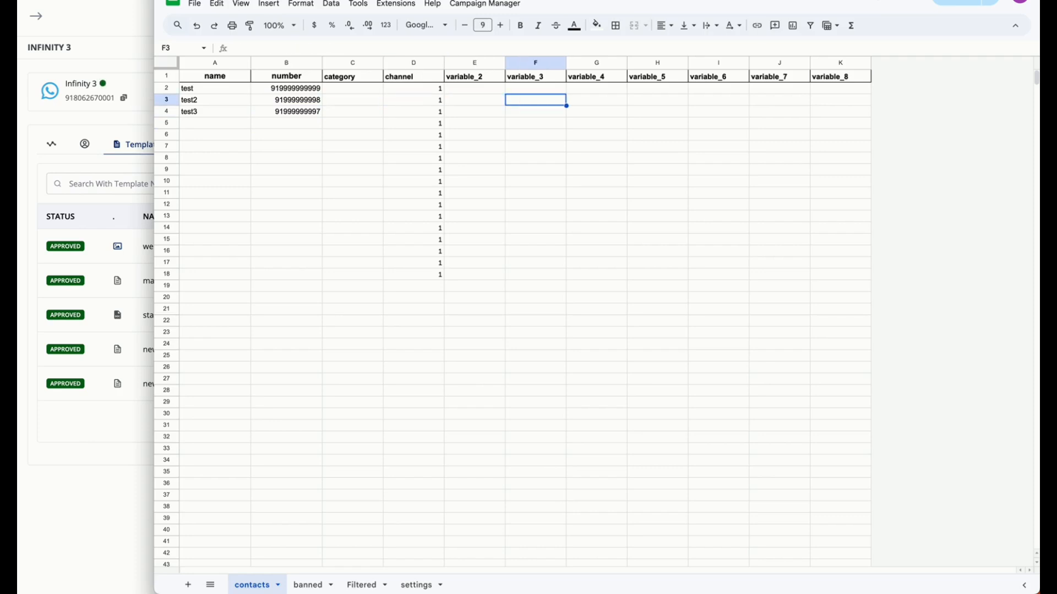
key(Right)
key(Left)
key(Left)
key(Left)
key(Left)
key(Left)
key(Left)
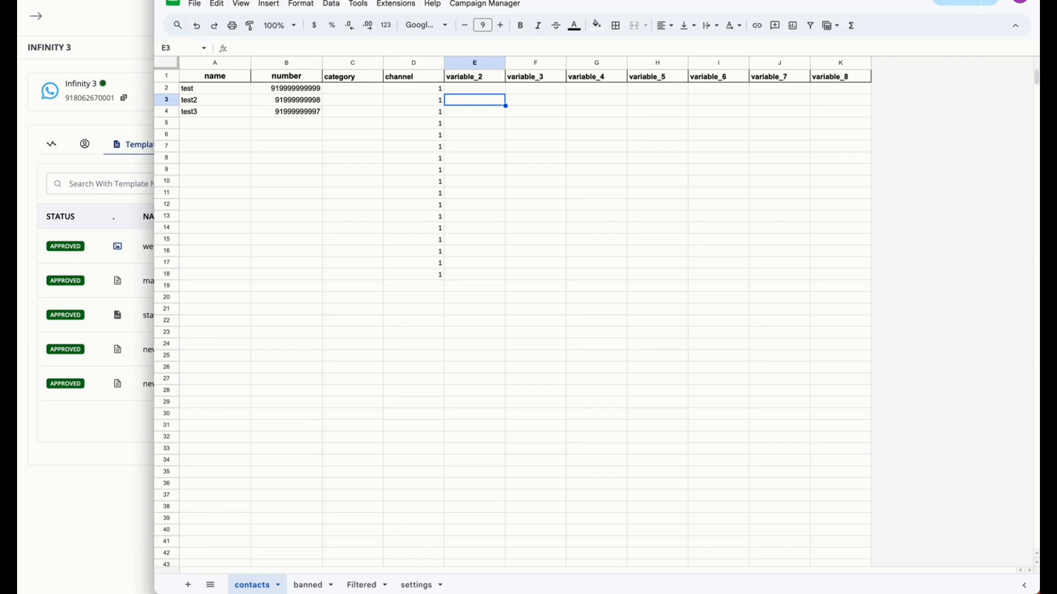
key(Up)
text(o)
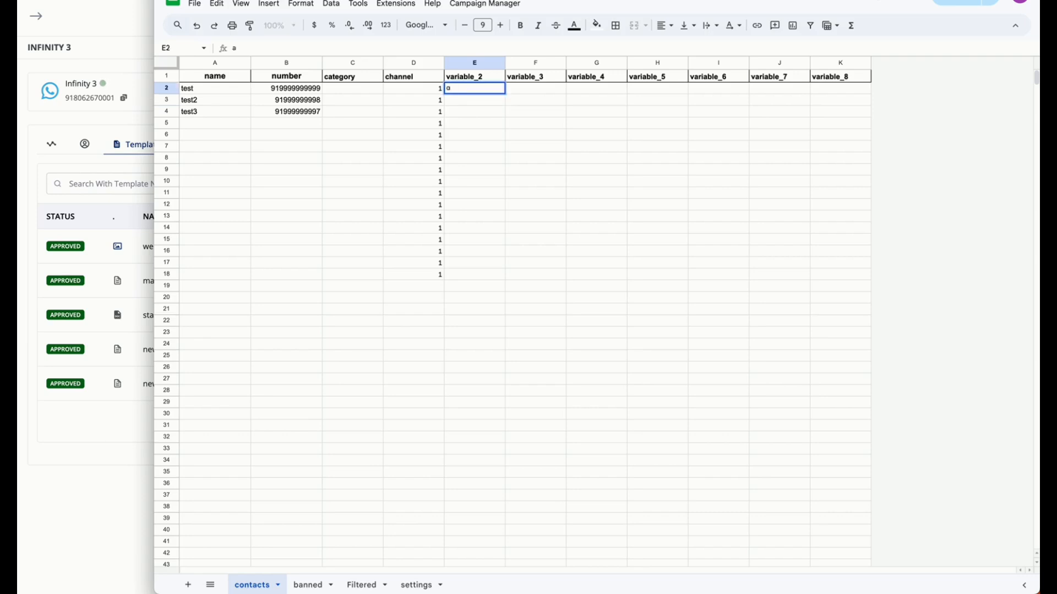
key(Tab)
text(b)
key(Tab)
text(c)
key(Tab)
text(d)
key(Tab)
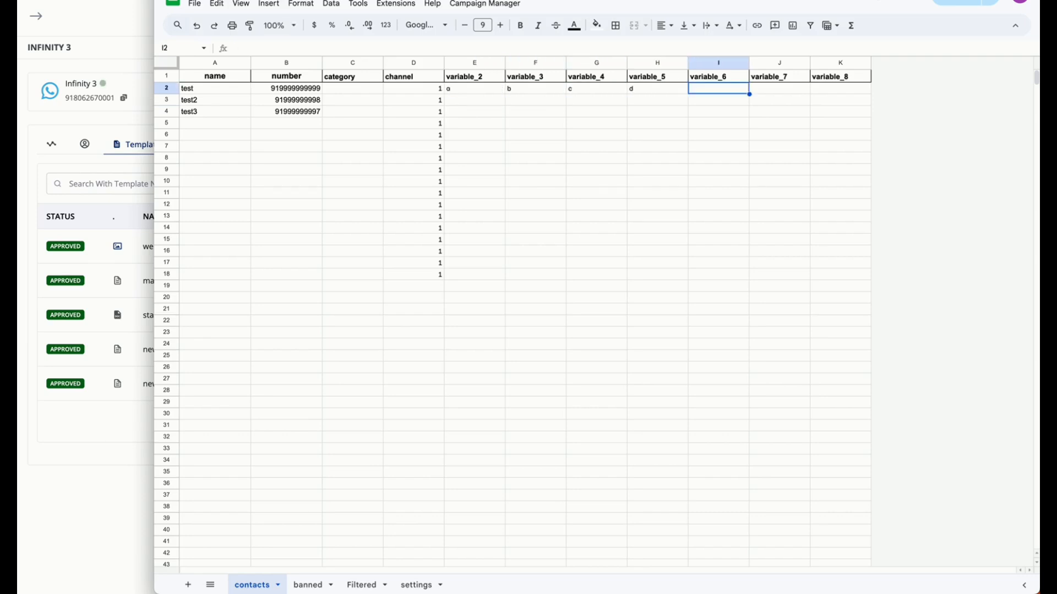
text(e)
key(Tab)
text(f)
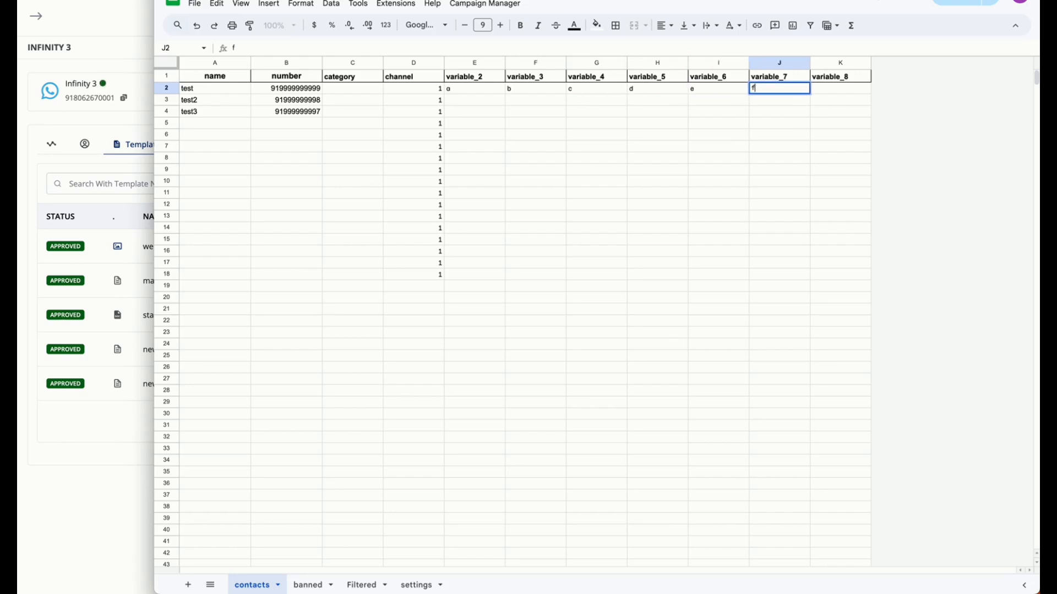
key(Tab)
text(g)
Copy the first contact's variable values from E2:K2 to the second contact's row, starting at cell E3
click(524, 90)
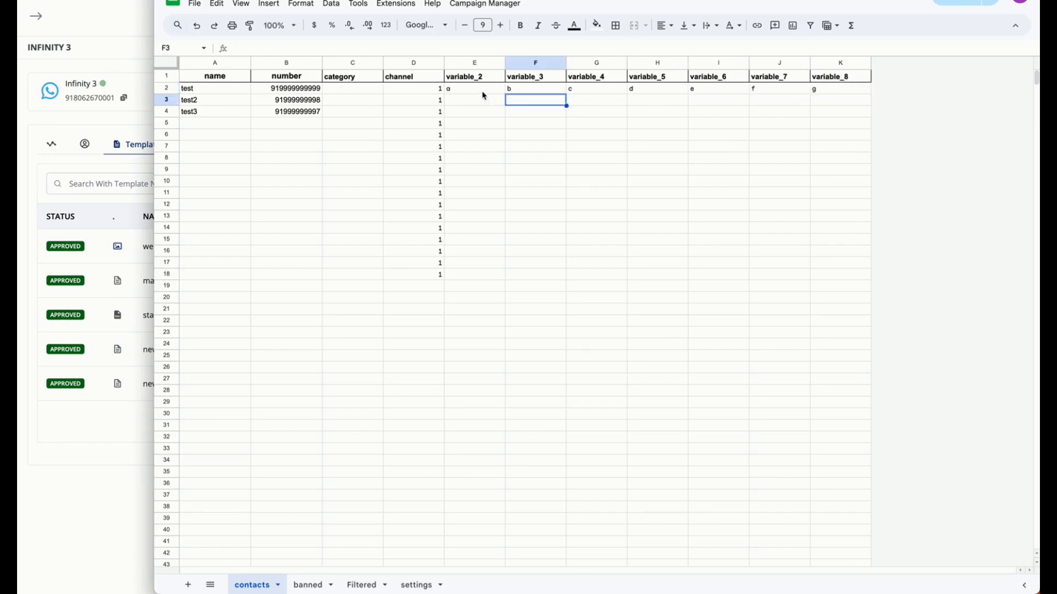
click(482, 92)
shift+click(814, 90)
key(ctrl+c)
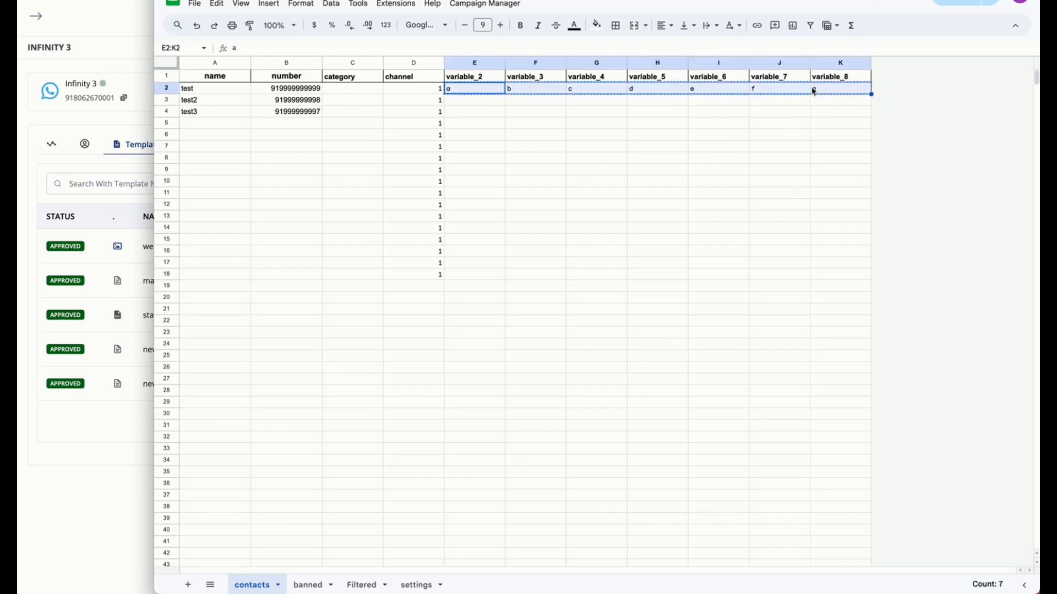
click(493, 103)
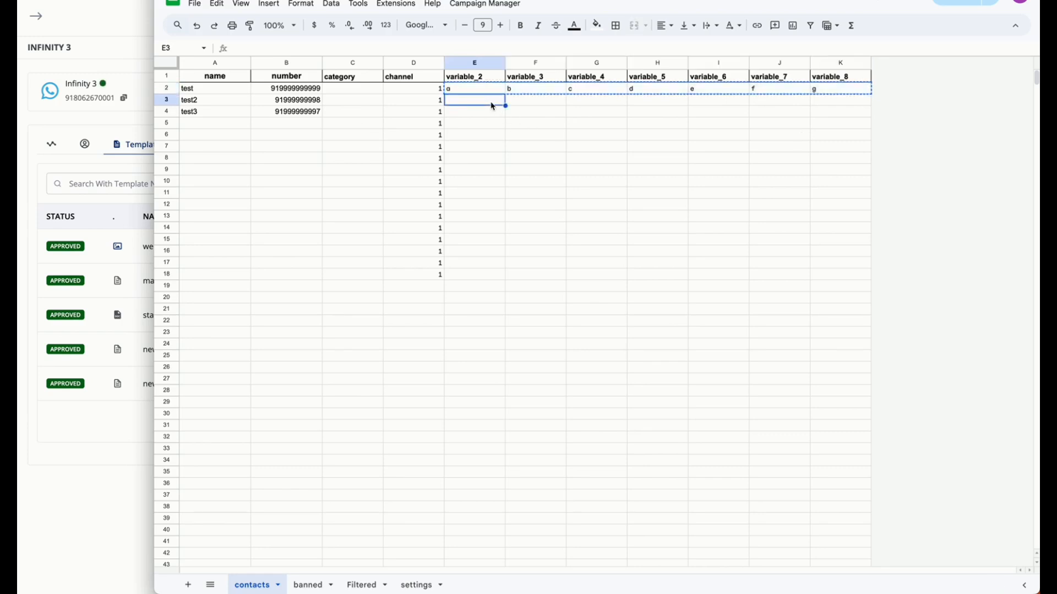
key(ctrl+v)
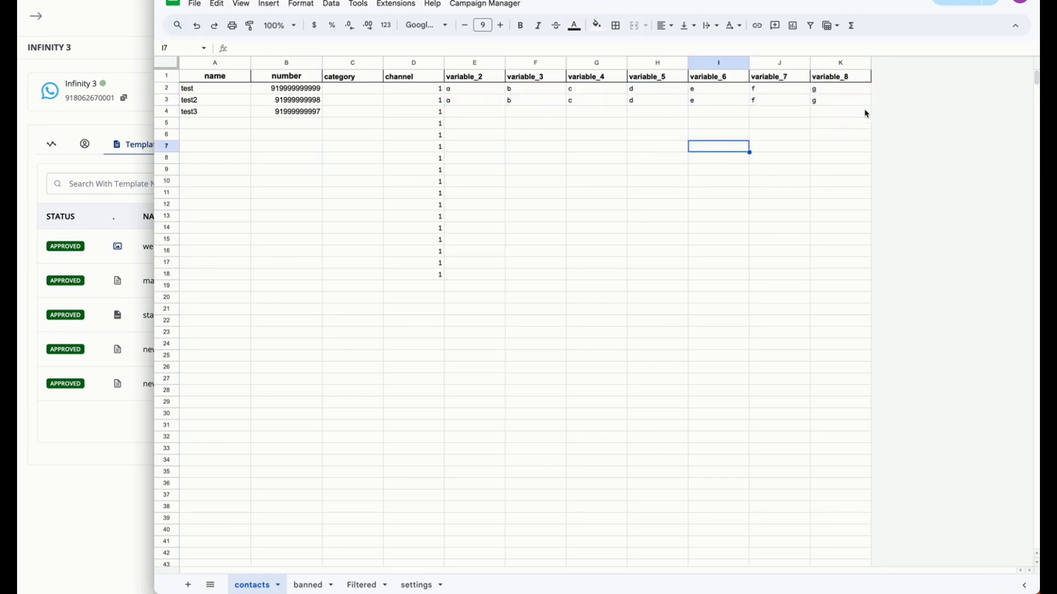
drag(859, 104, 201, 69)
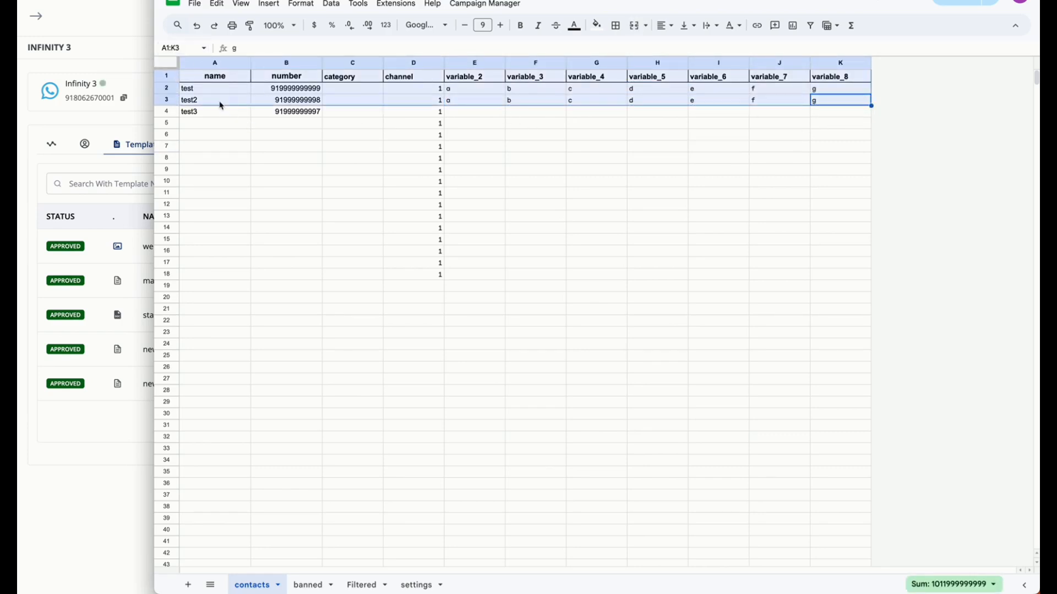
click(575, 169)
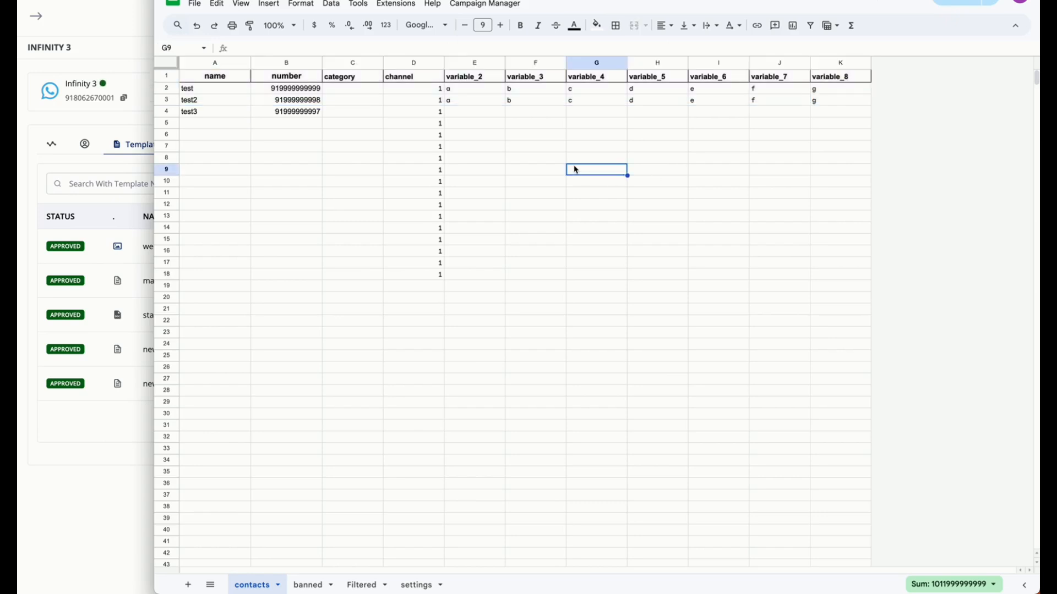
Set the divisor of the channel formula in D2 to 3, giving =1 + INT((ROW()-1)/3)
click(433, 92)
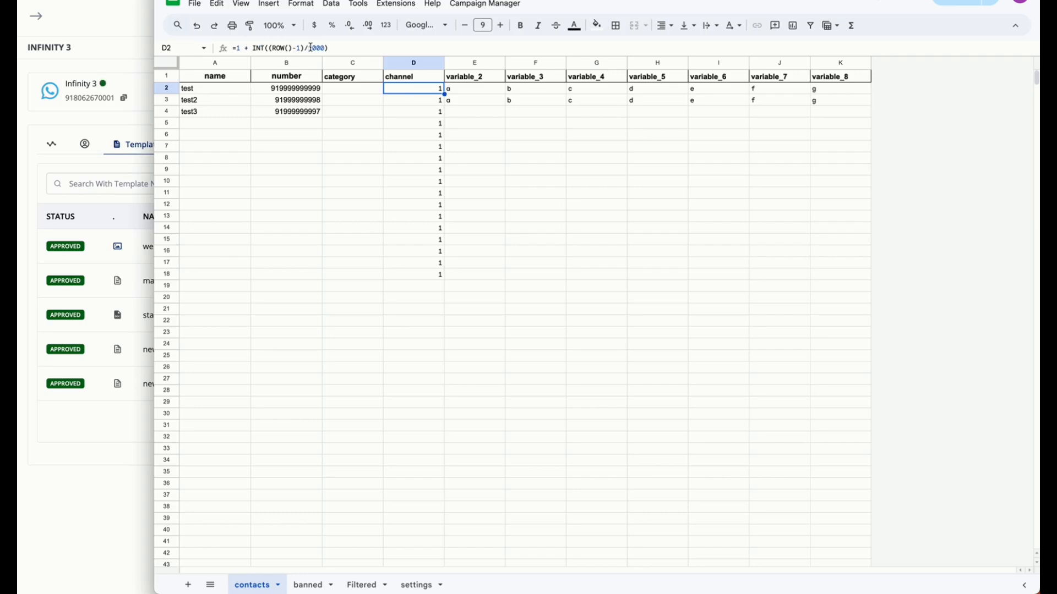
click(240, 49)
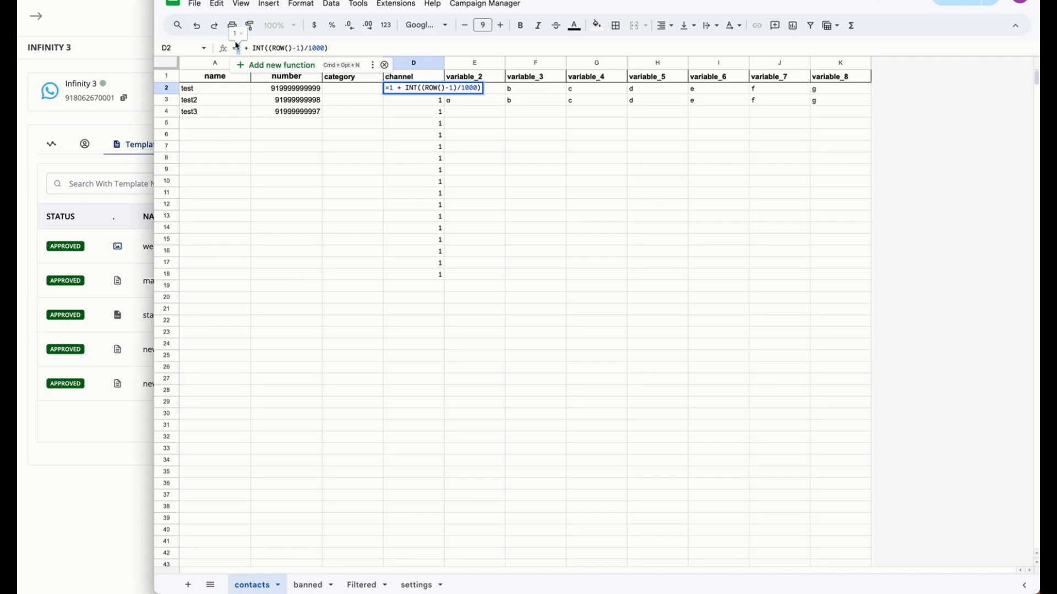
double_click(313, 48)
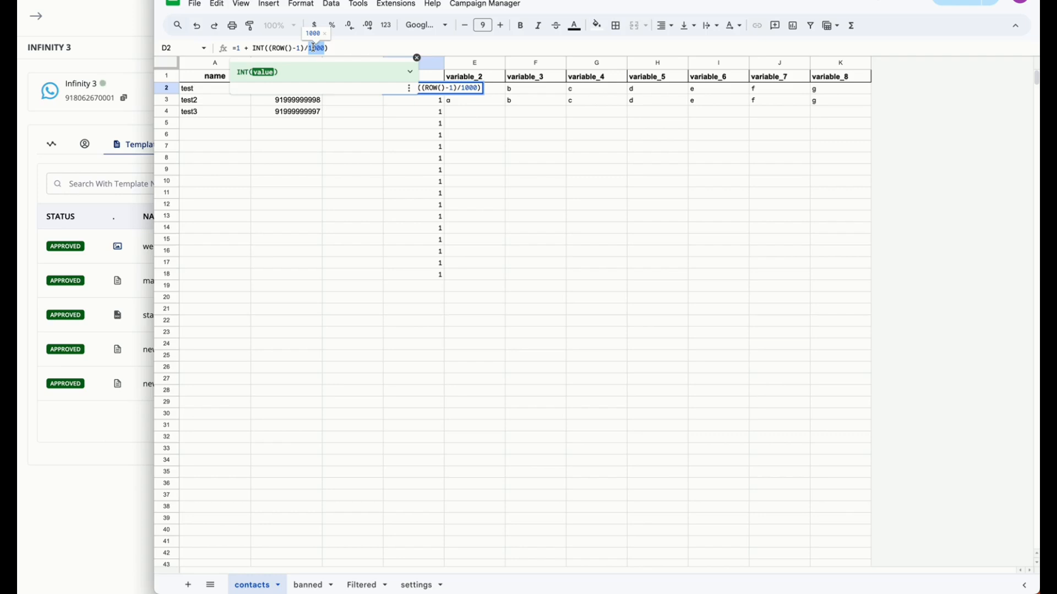
text(3)
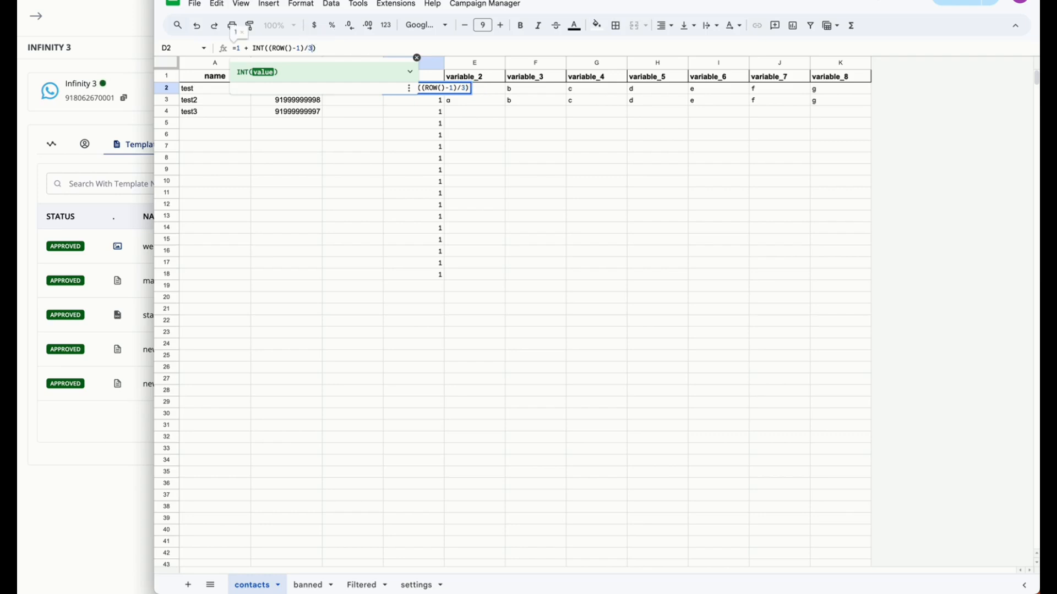
double_click(310, 49)
click(241, 49)
text(0)
key(BackSpace)
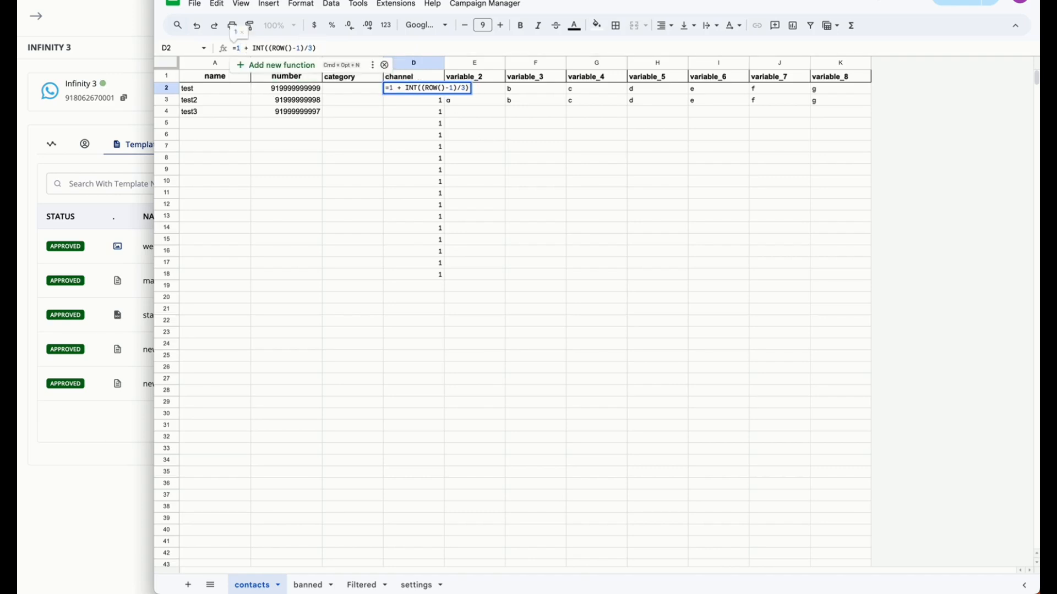
key(Escape)
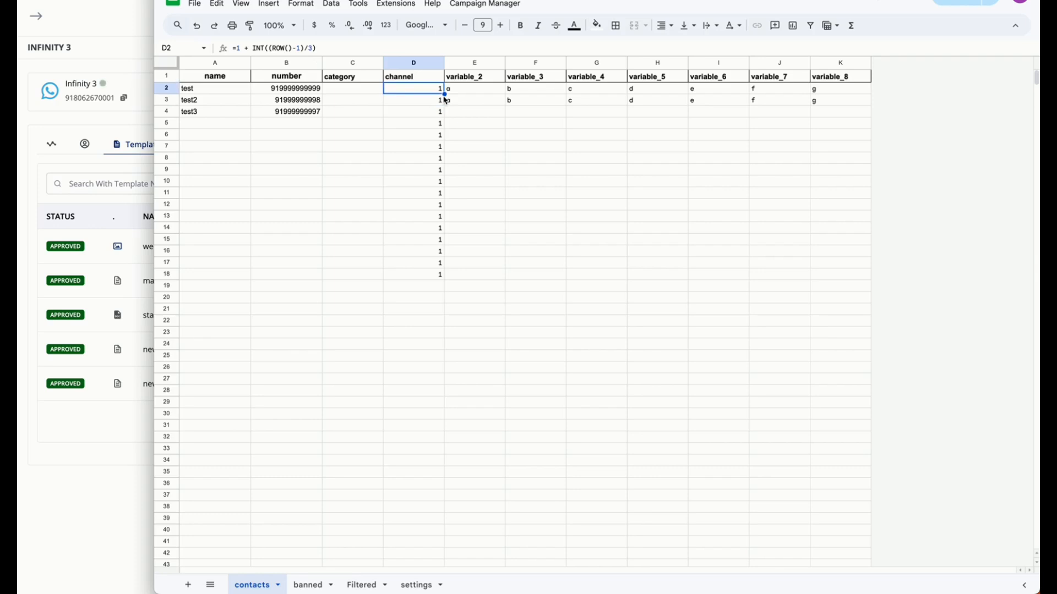
Fill the channel formula from D2 down to D18 and check the channel numbers
drag(444, 94, 445, 280)
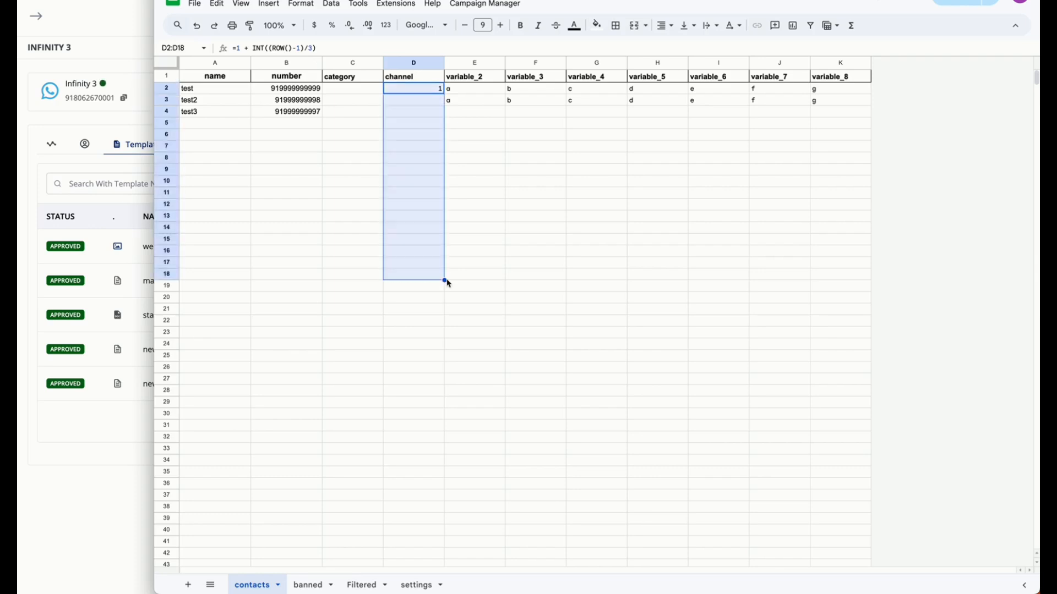
click(451, 347)
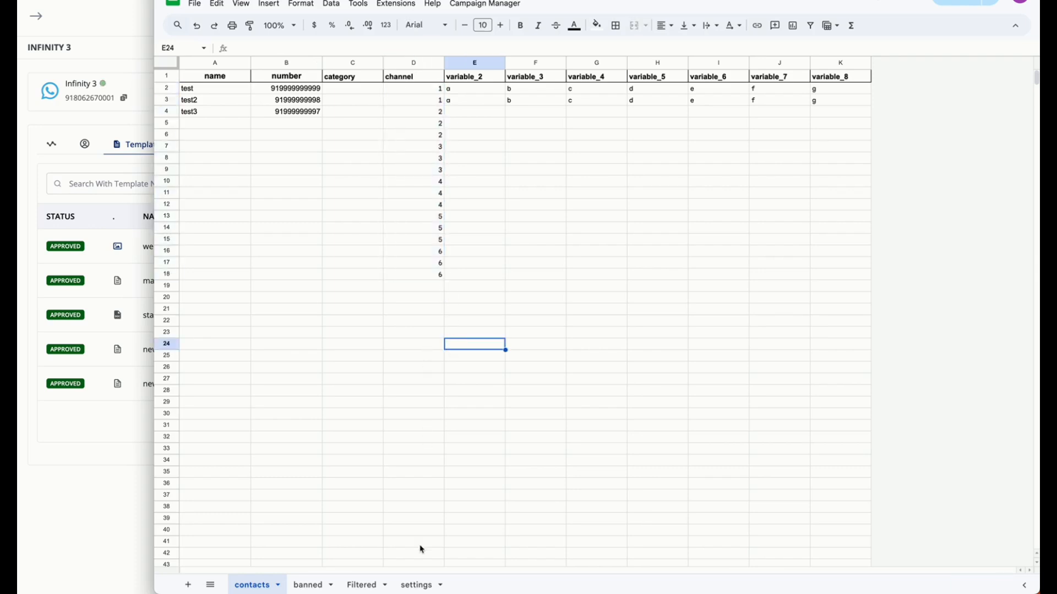
scroll(394, 146, down, 5)
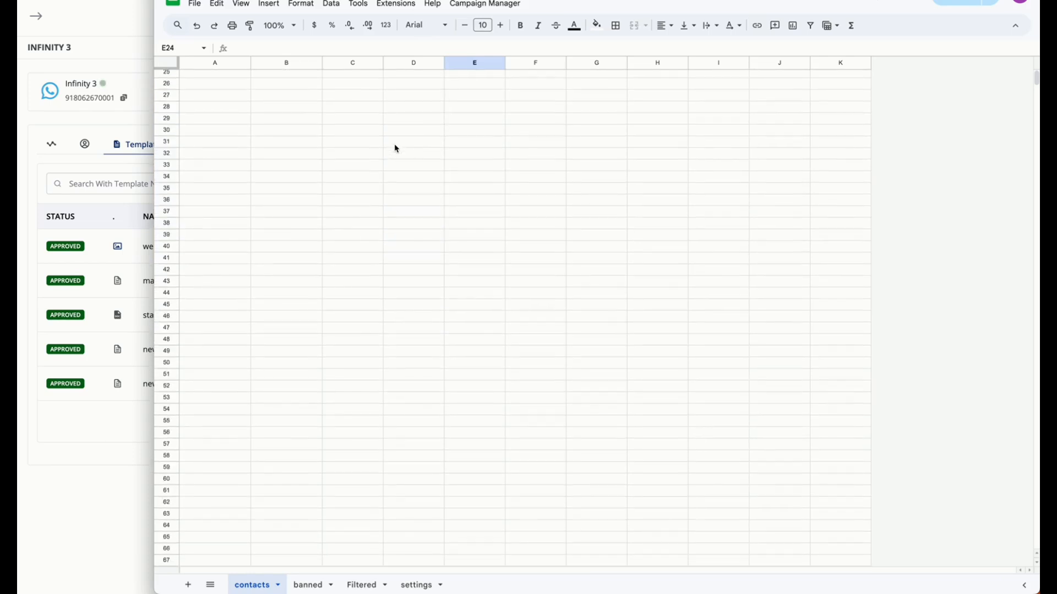
scroll(394, 146, up, 5)
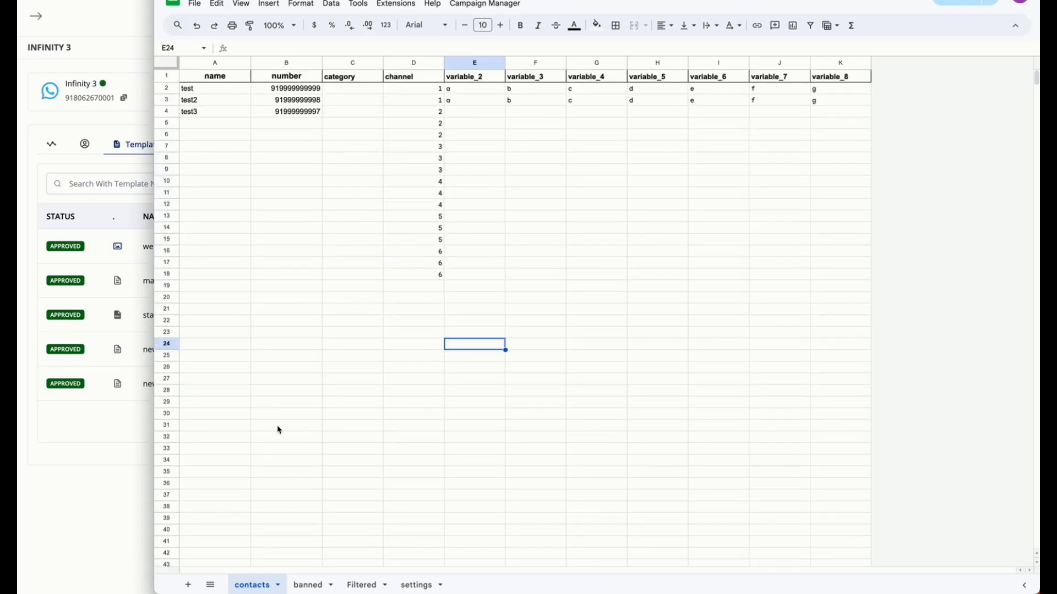
drag(430, 91, 431, 279)
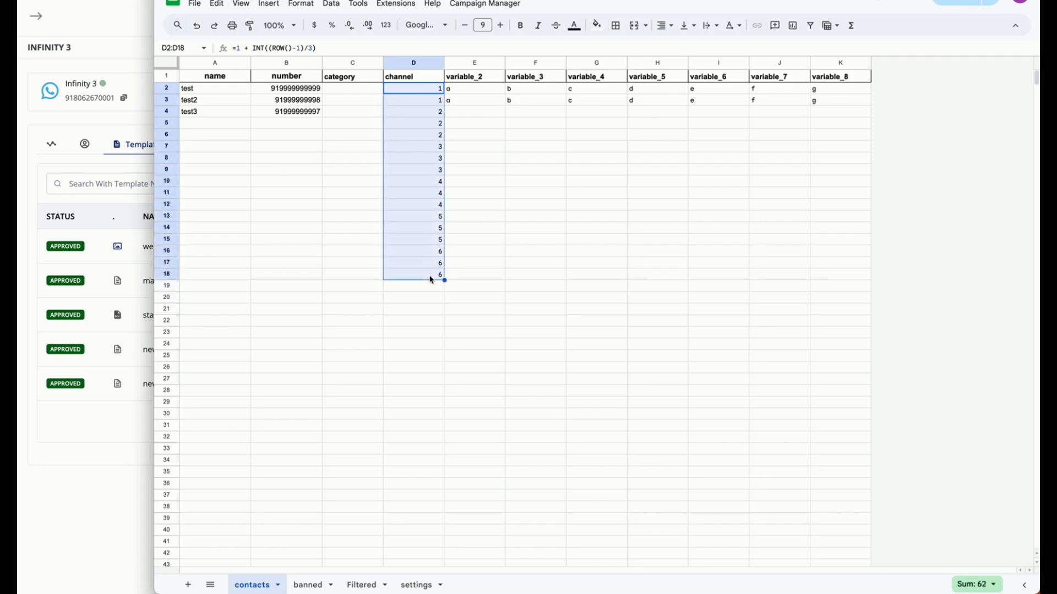
click(523, 159)
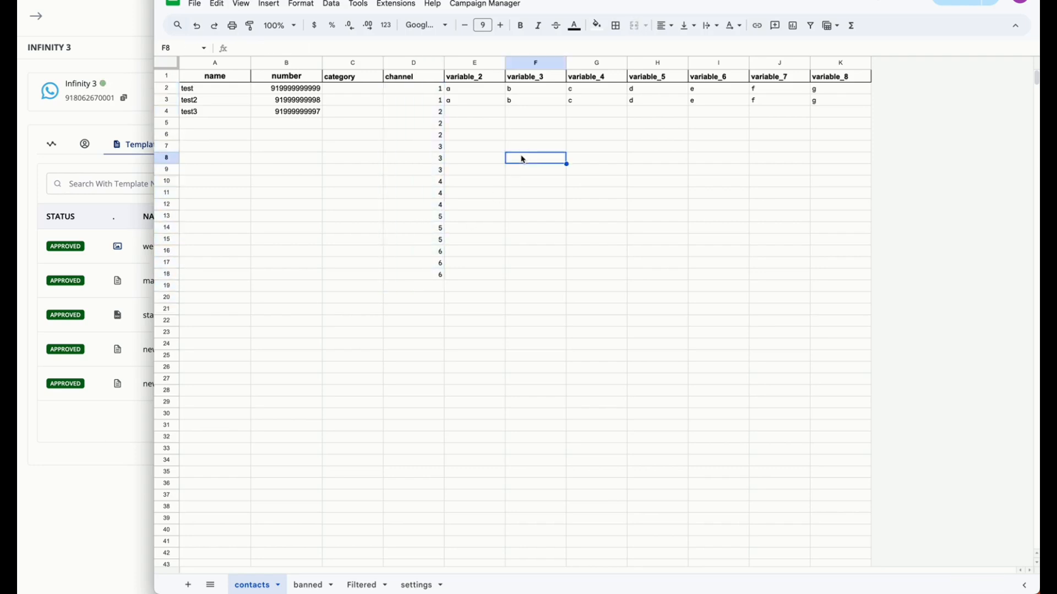
click(464, 114)
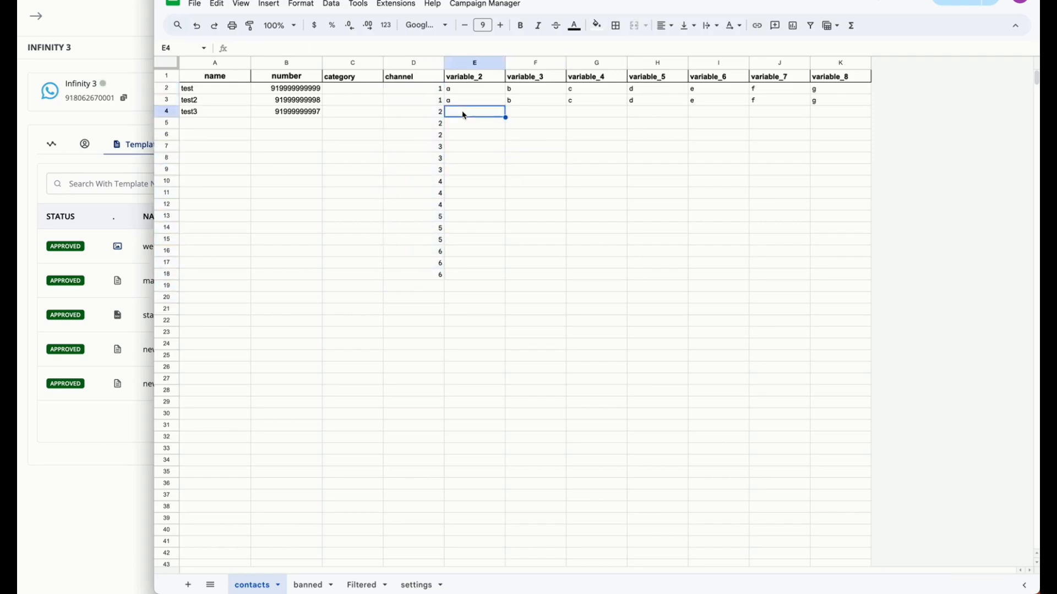
Copy the second contact's number from the contacts sheet into cell A2 of the banned sheet and check its channel lookup in B2
click(311, 586)
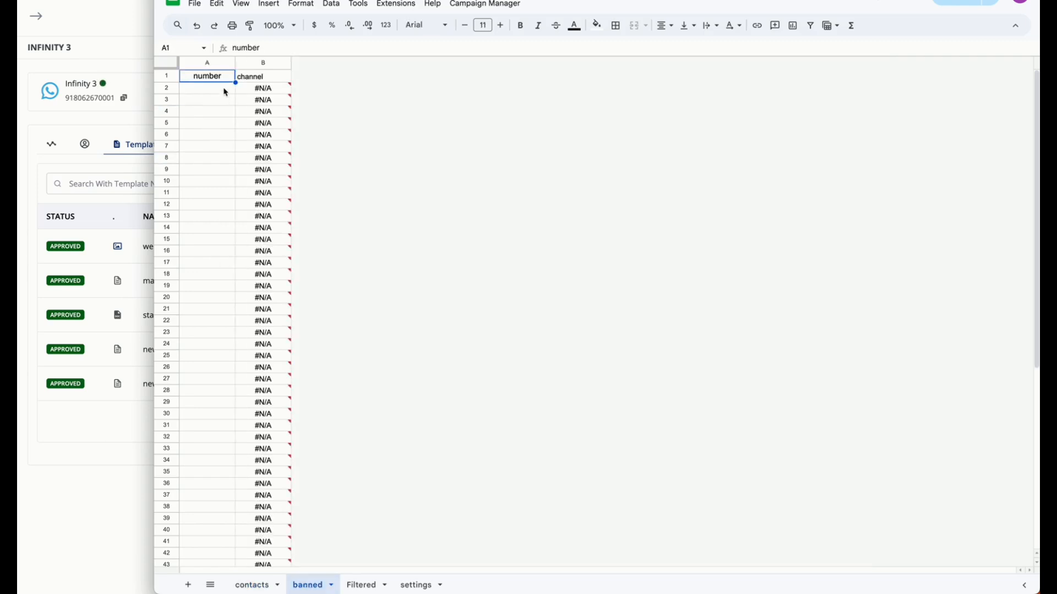
click(267, 584)
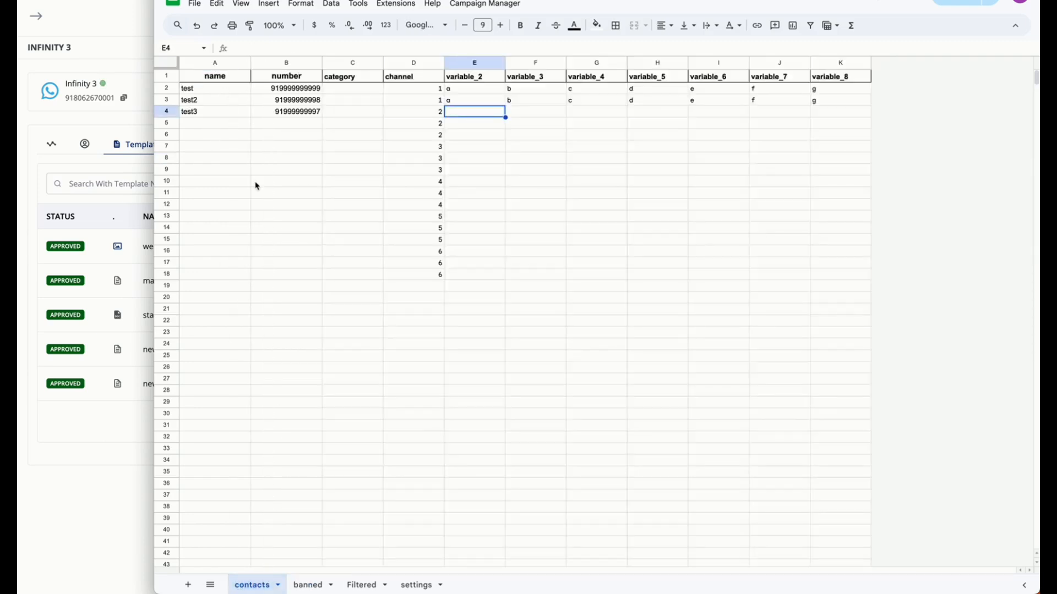
click(287, 104)
key(ctrl+c)
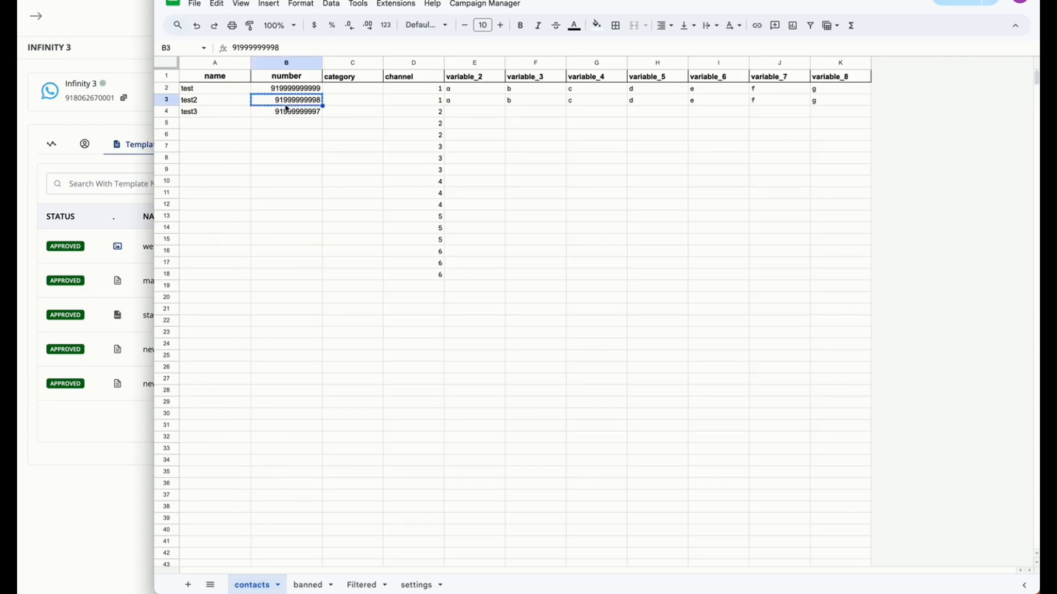
click(308, 585)
click(226, 90)
key(ctrl+v)
click(220, 110)
click(281, 91)
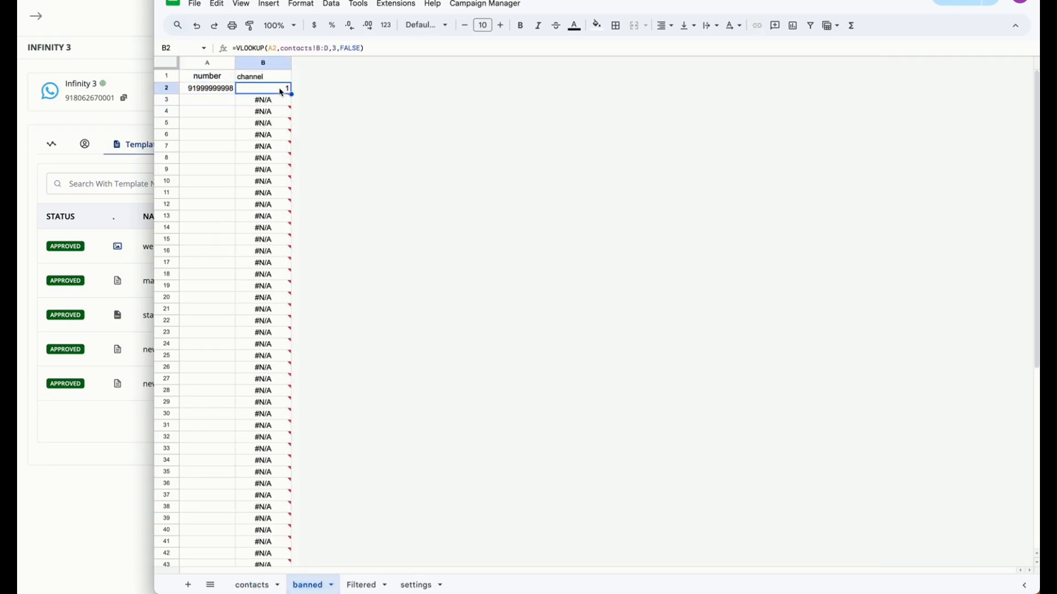
Try the third contact's number in cell A3 of the banned sheet, then clear that cell
click(270, 581)
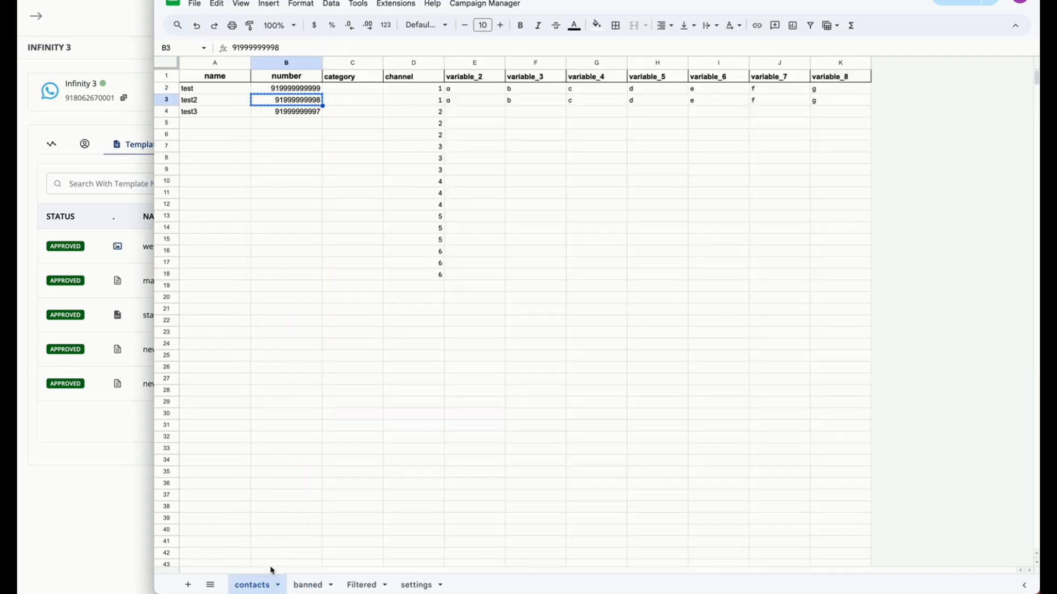
click(314, 113)
click(312, 583)
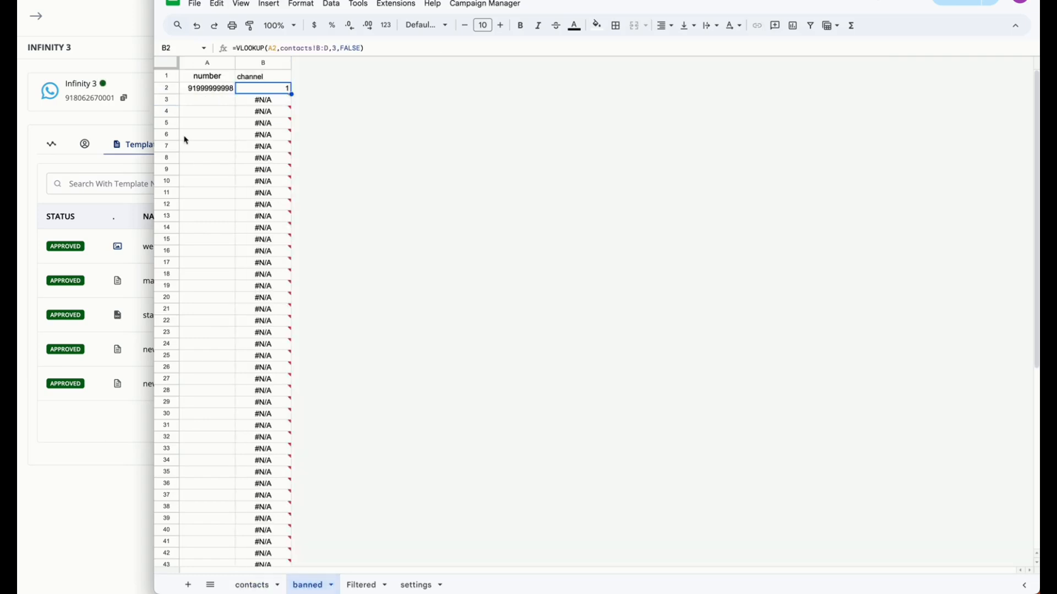
click(200, 102)
key(ctrl+v)
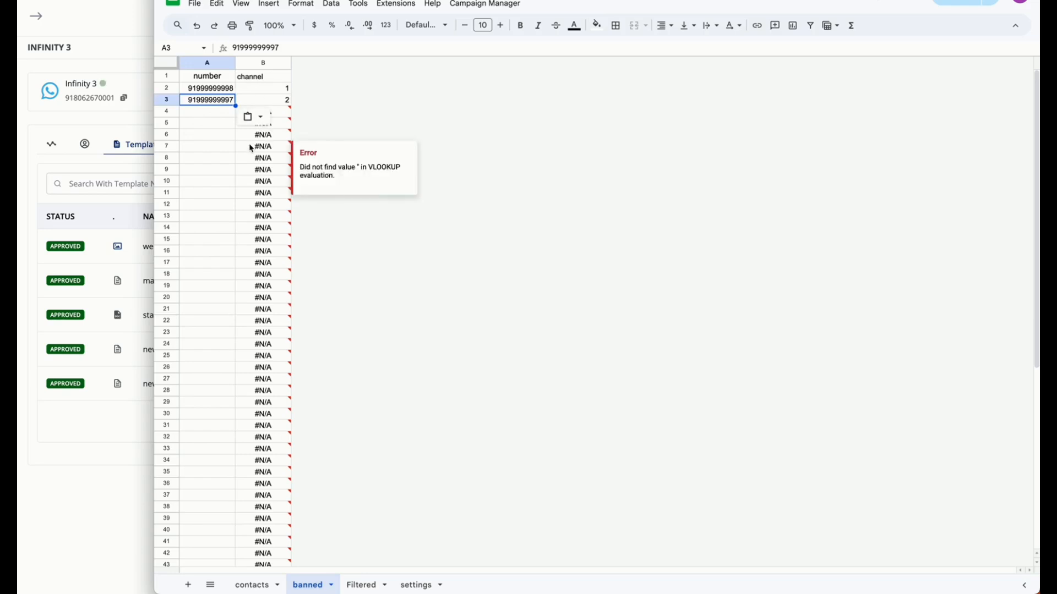
key(Delete)
click(254, 584)
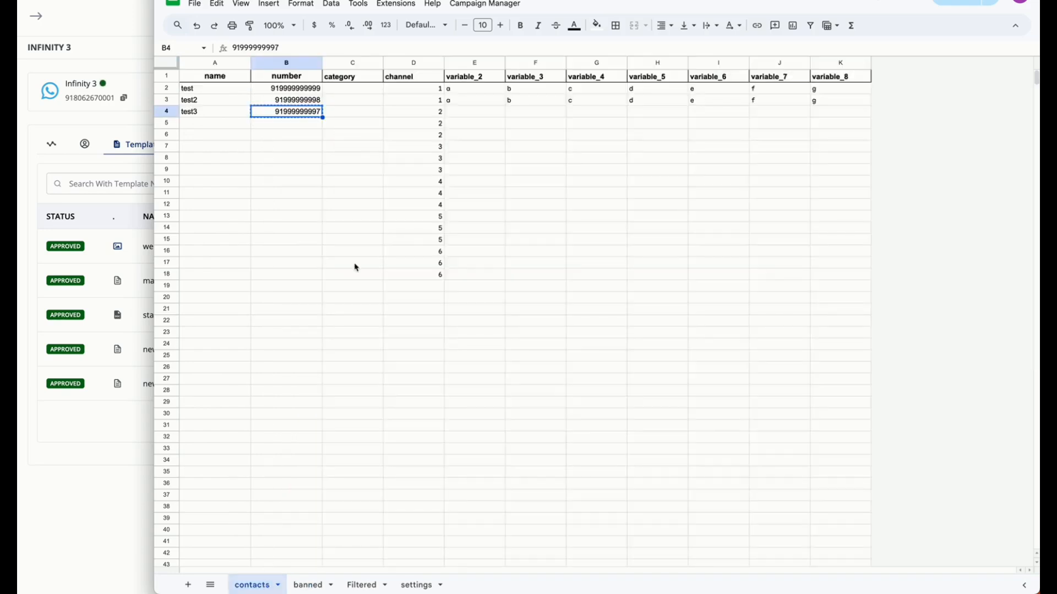
click(316, 583)
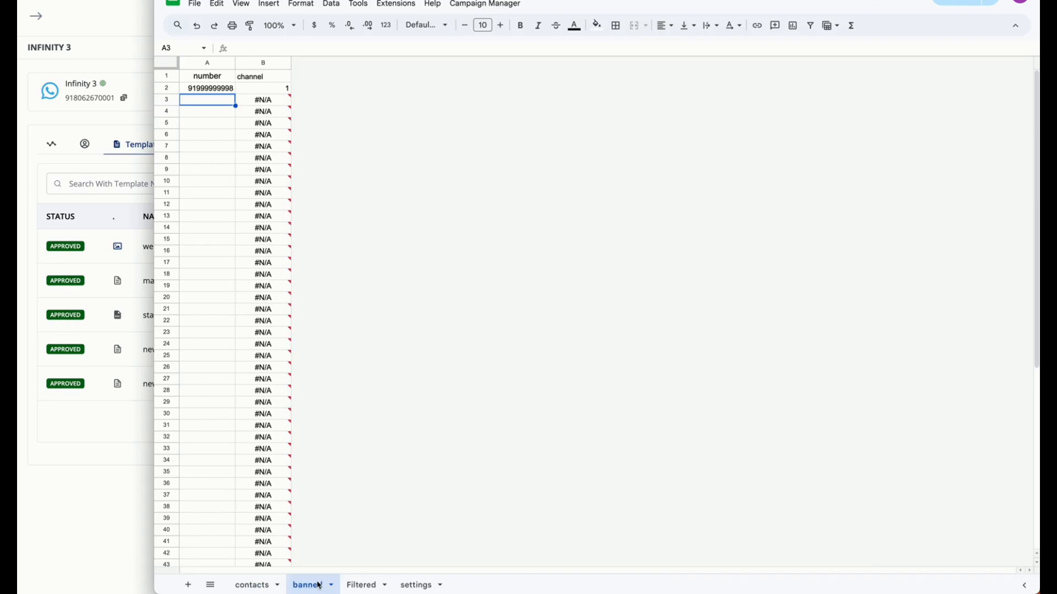
click(250, 584)
click(395, 195)
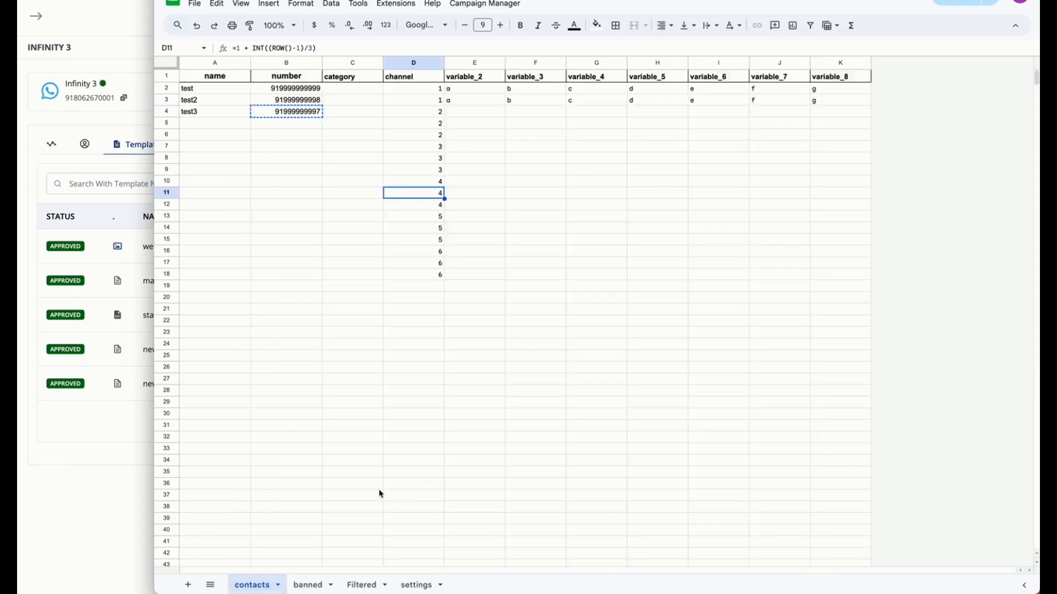
click(322, 584)
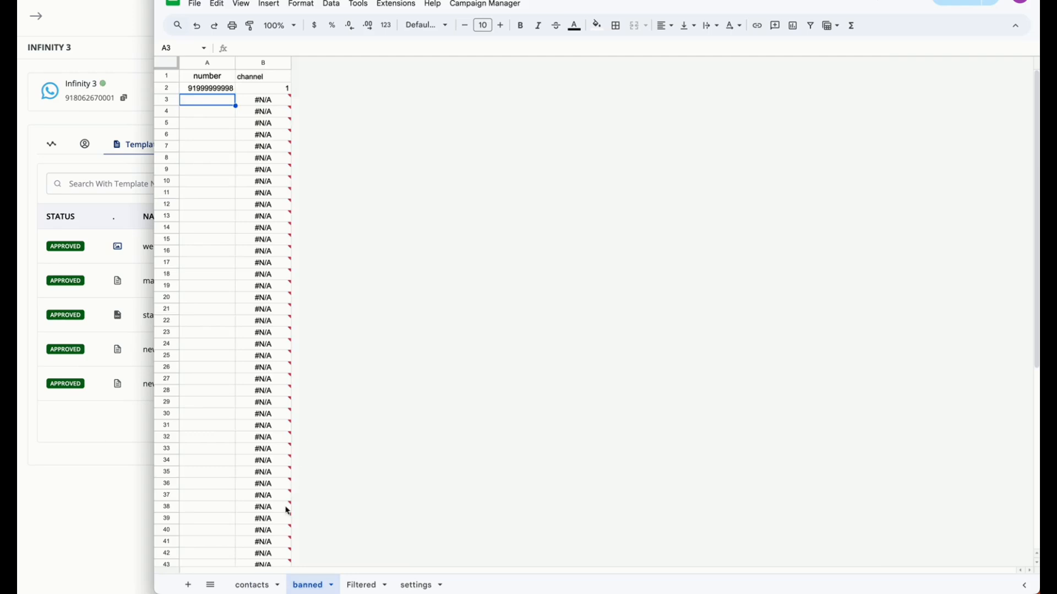
click(268, 587)
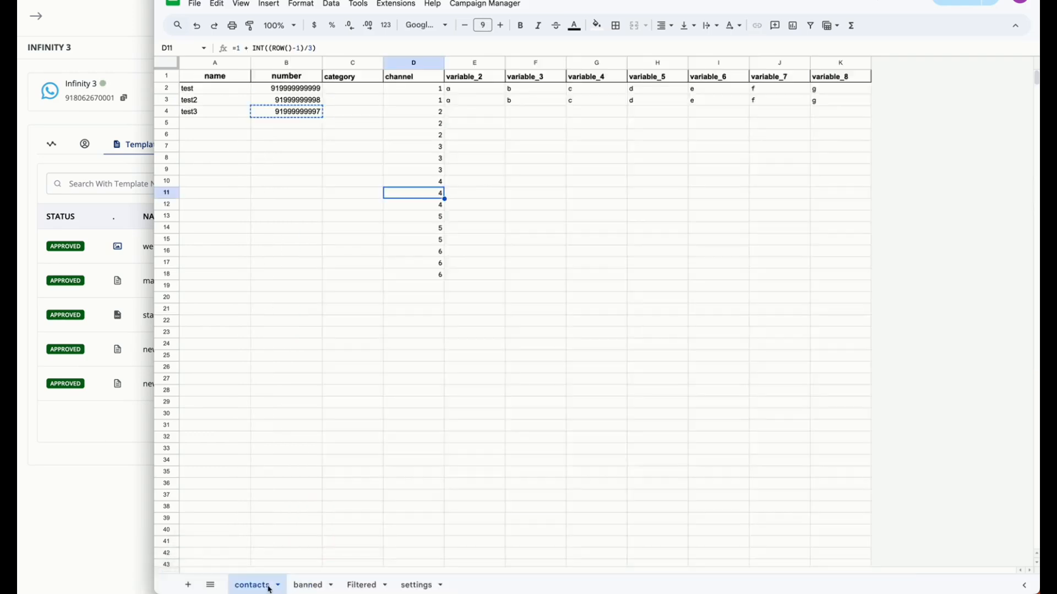
Switch to the WhatsApp CRM, open its campaigns page and create a new WhatsApp messaging campaign
click(113, 194)
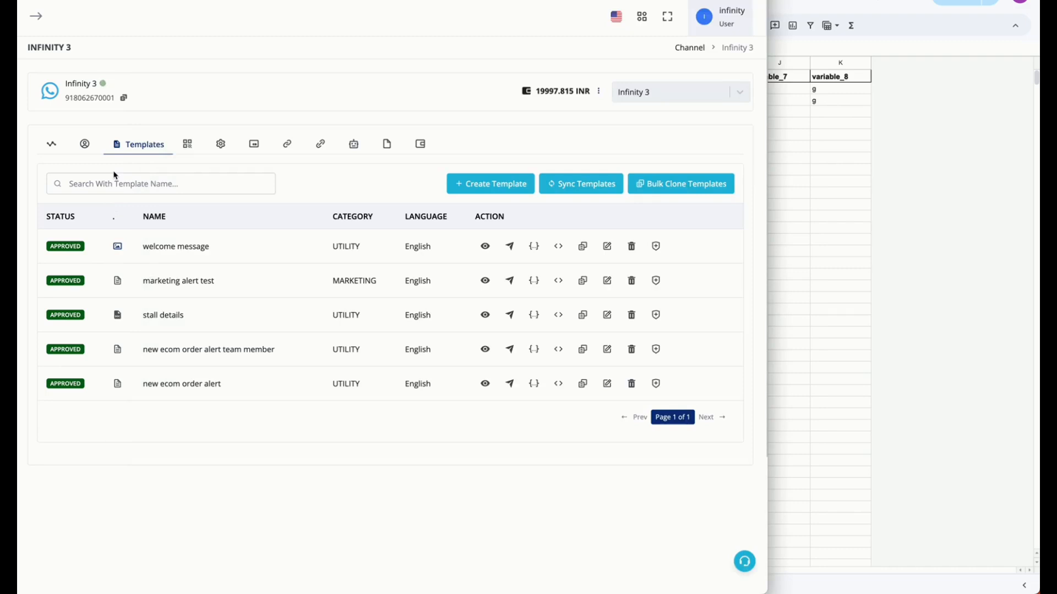
key(super+l)
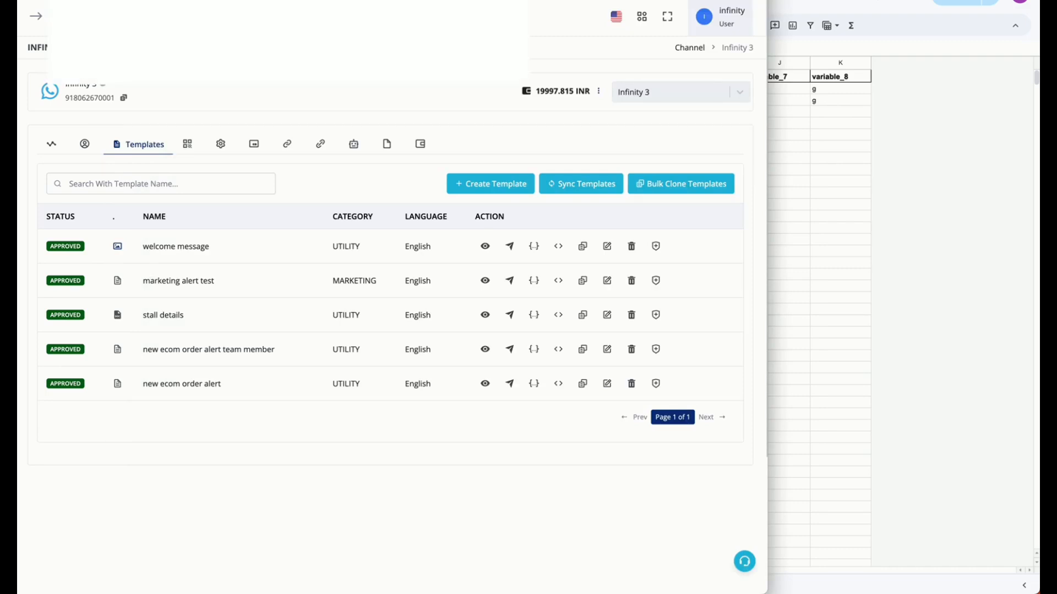
key(super+l)
key(Return)
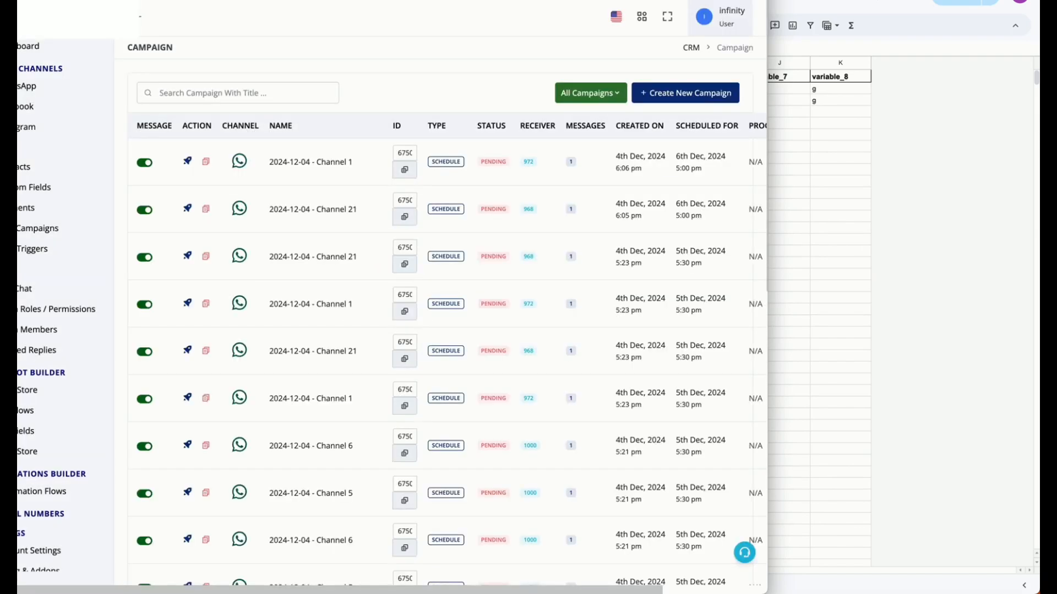
click(703, 99)
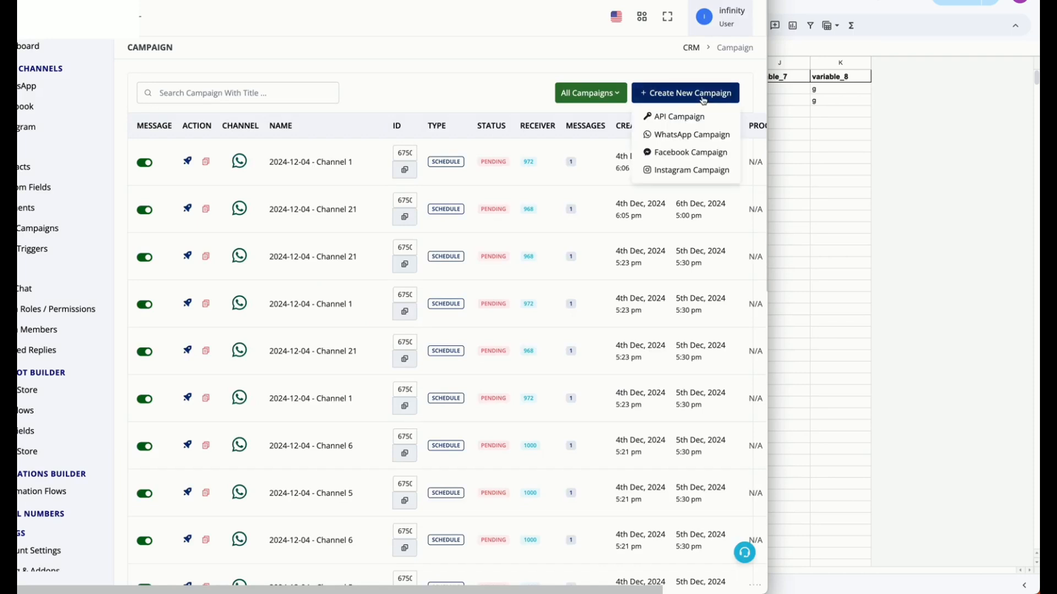
click(689, 137)
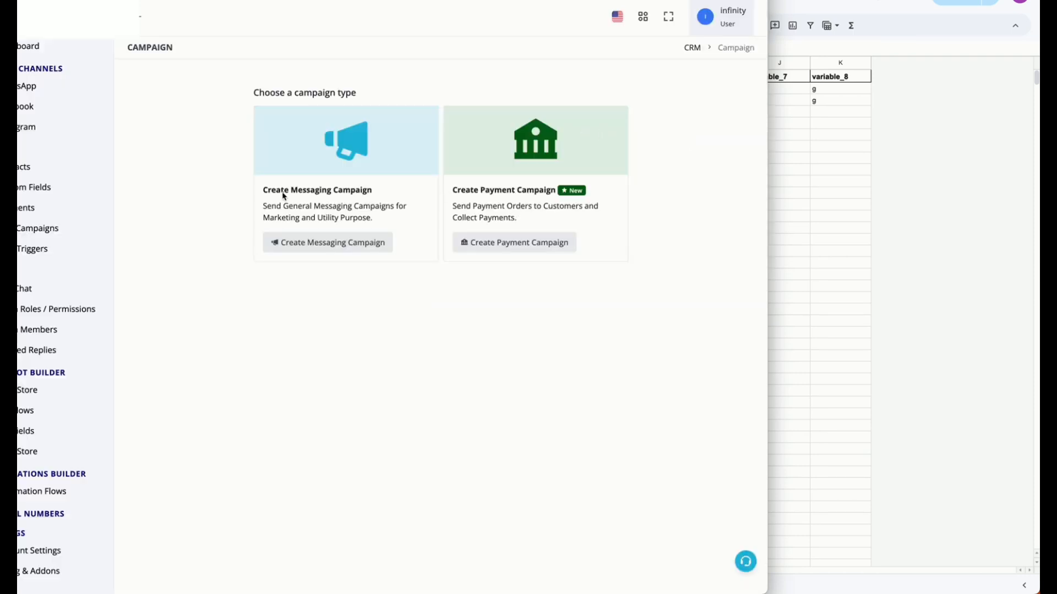
click(322, 243)
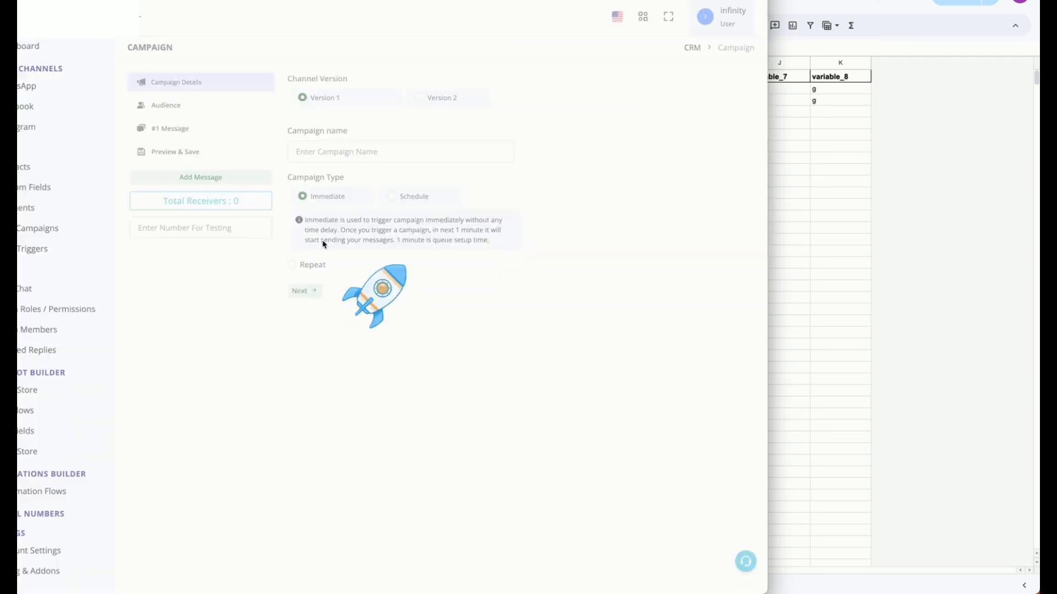
Set the campaign's channel version to Version 2, name it "base 5th dec" and continue to the audience settings
click(443, 102)
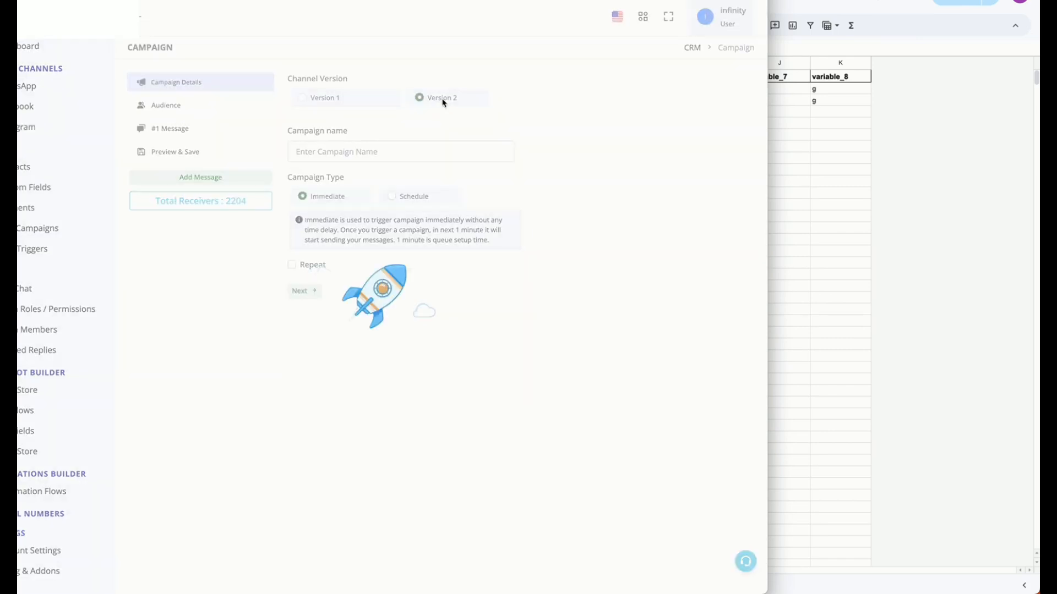
click(430, 156)
text(bas)
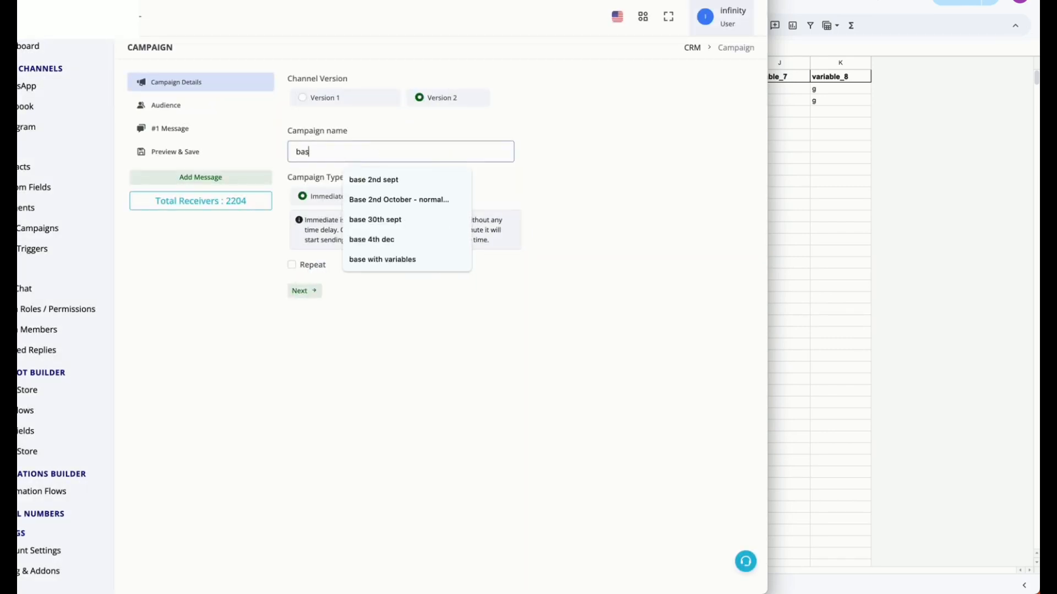
text(e 5th dec)
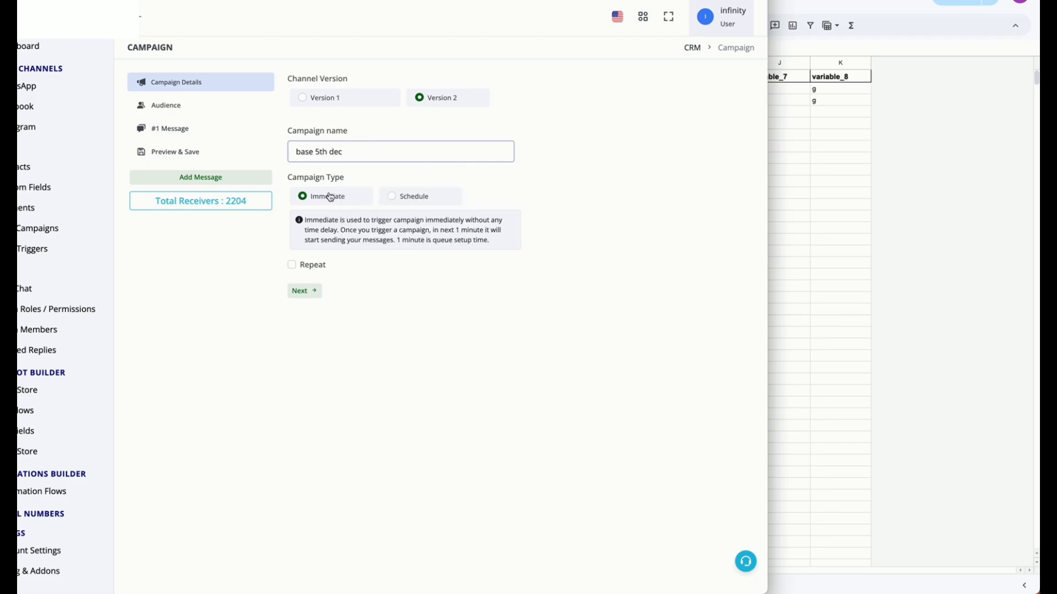
click(315, 295)
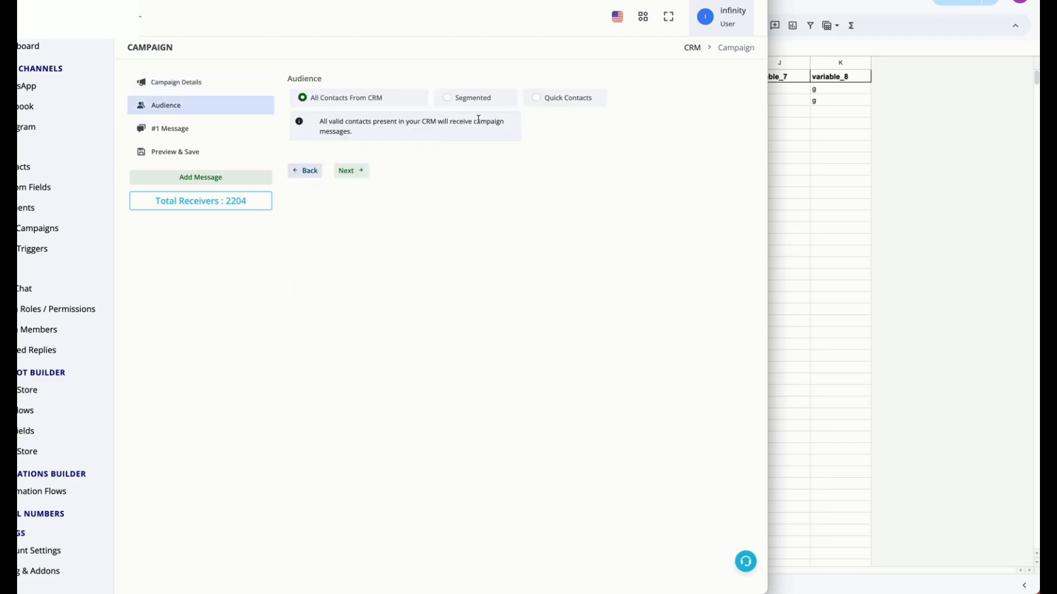
Set the audience to Quick Contacts using Numbers with Variables and paste in the contacts sheet's range A1:K3, headers included
click(549, 102)
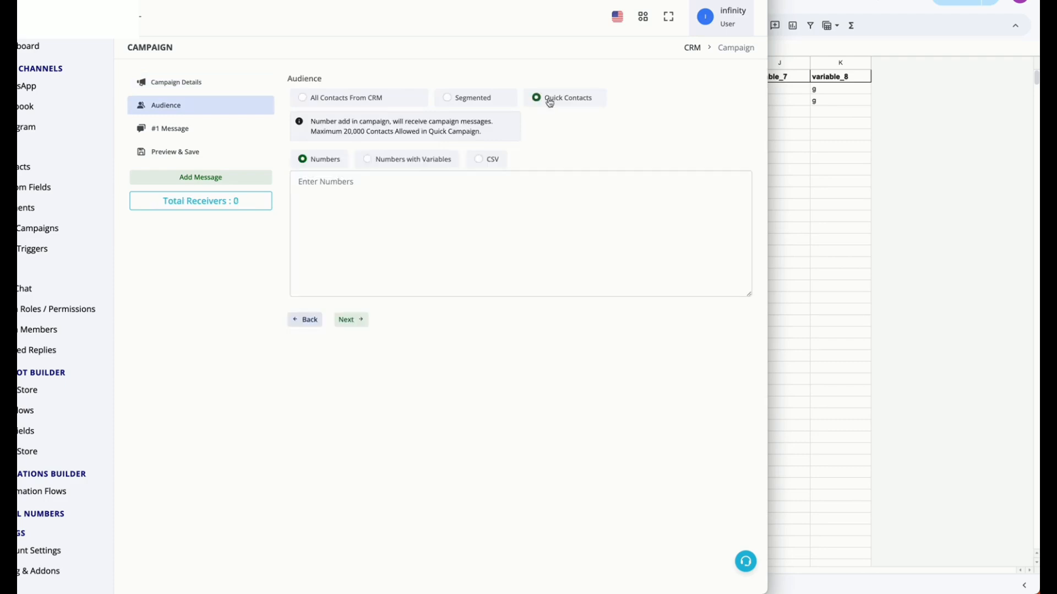
click(443, 161)
click(836, 161)
drag(847, 101, 235, 78)
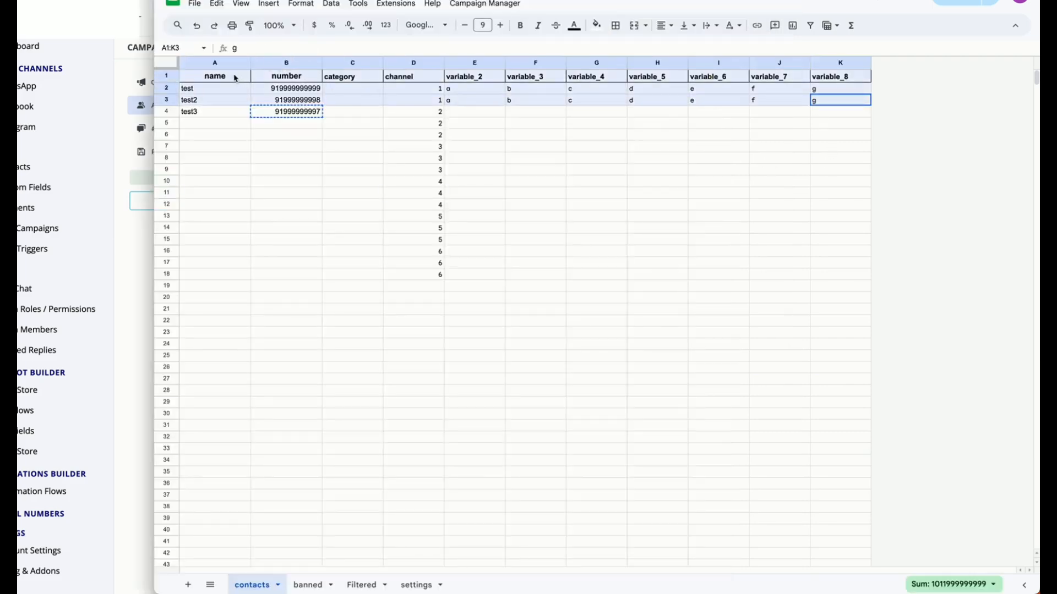
key(ctrl+c)
click(138, 282)
click(420, 183)
key(ctrl+v)
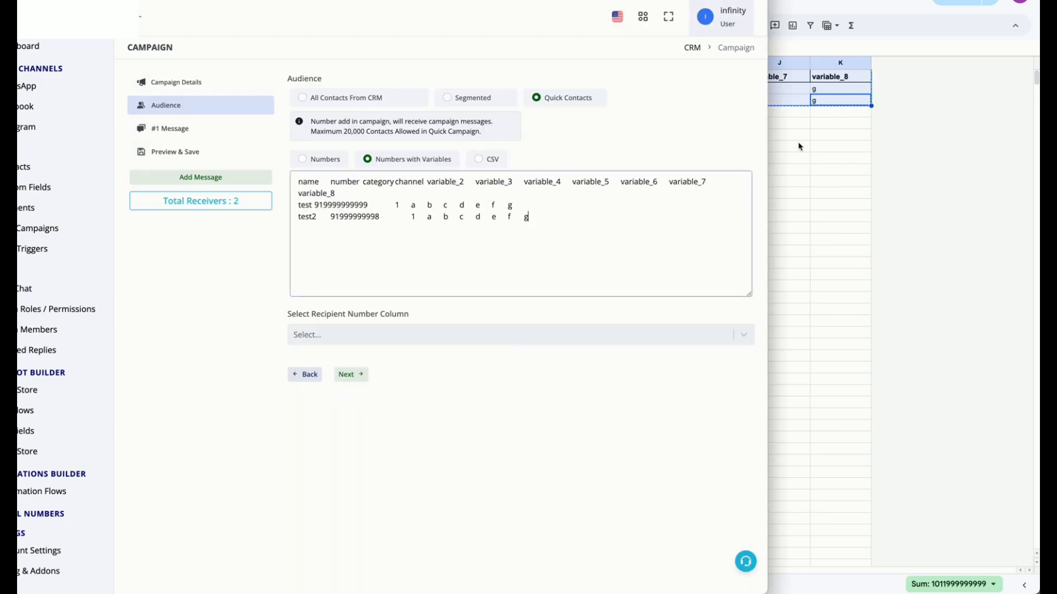
Set the recipient number column of the pasted contacts to "number"
click(800, 147)
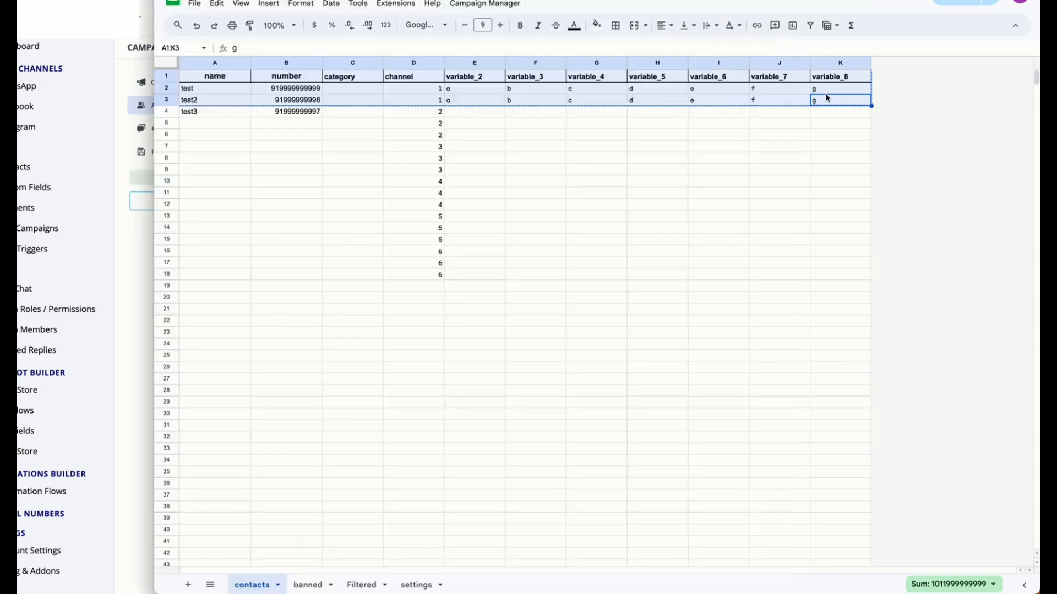
click(140, 298)
click(340, 331)
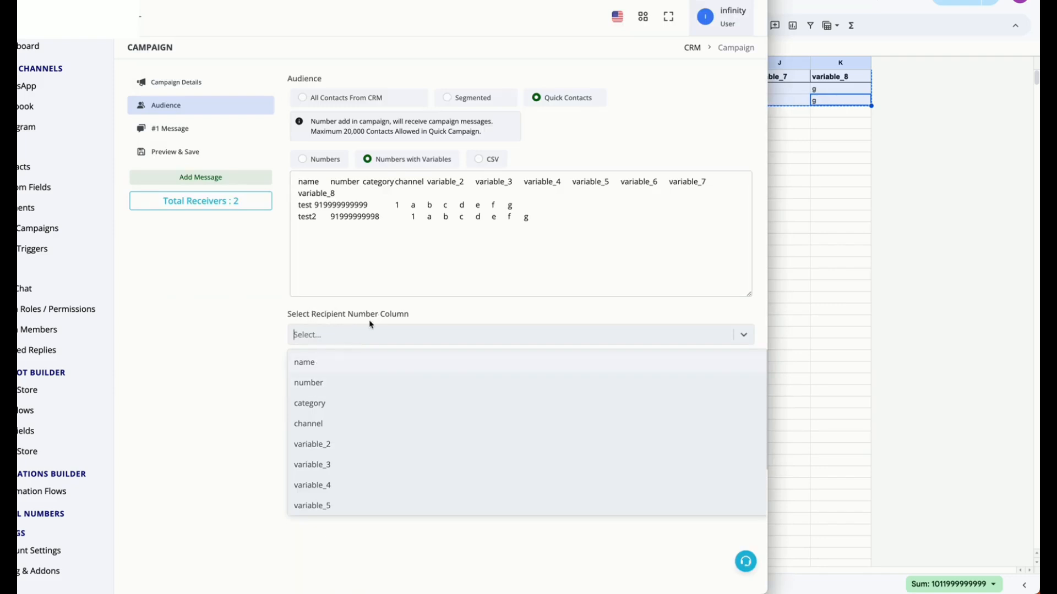
click(319, 383)
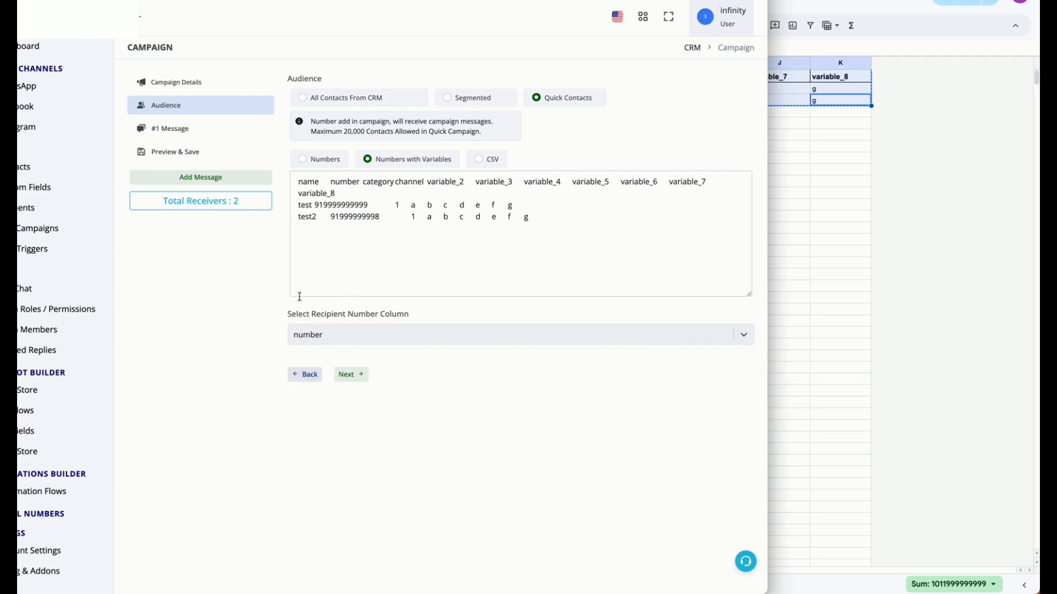
Set the first message's channel to Infinity 3 and its message type to Pre Approved Template
click(199, 135)
click(324, 102)
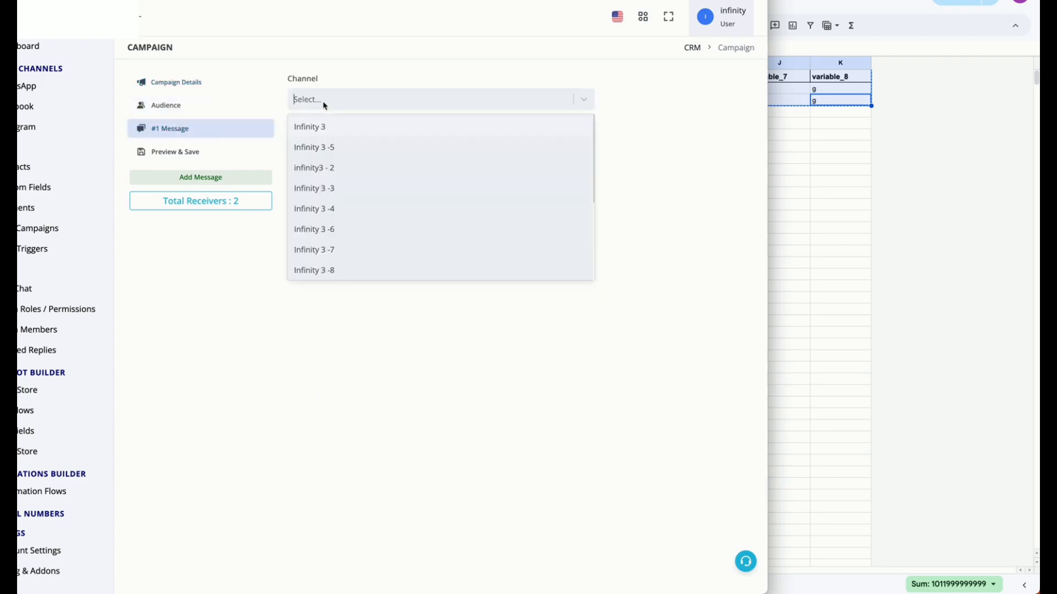
click(326, 126)
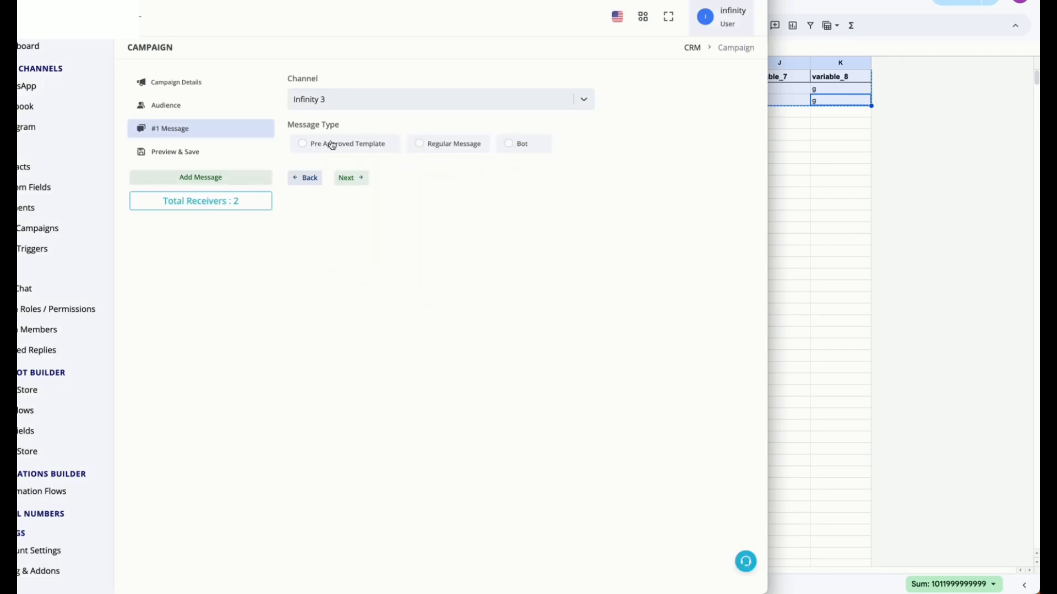
click(332, 145)
Preview the stall details _en and welcome message_en templates, and select marketing alert test_en for the message
click(389, 231)
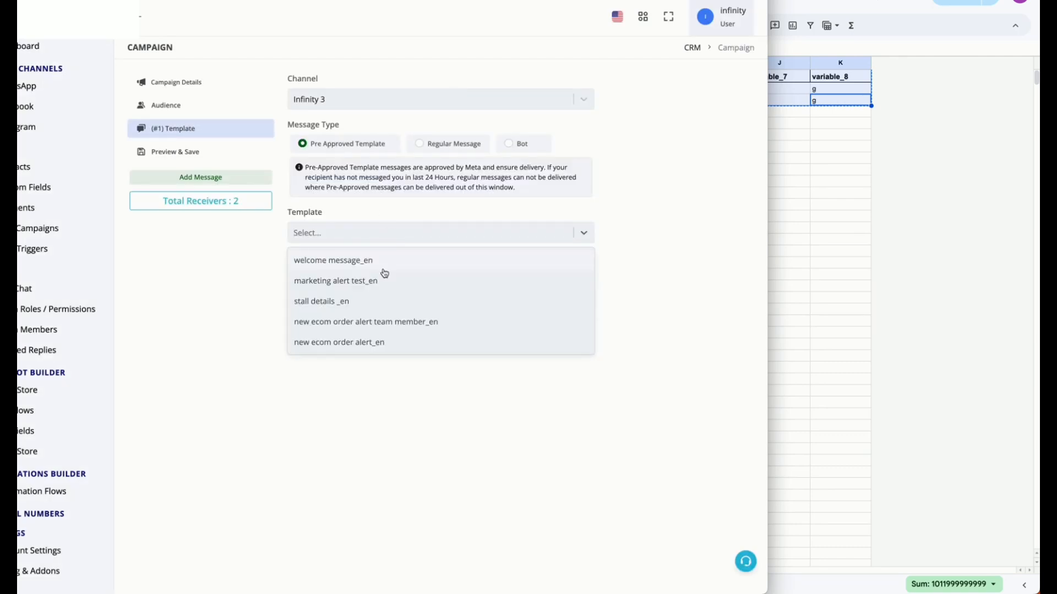
click(379, 302)
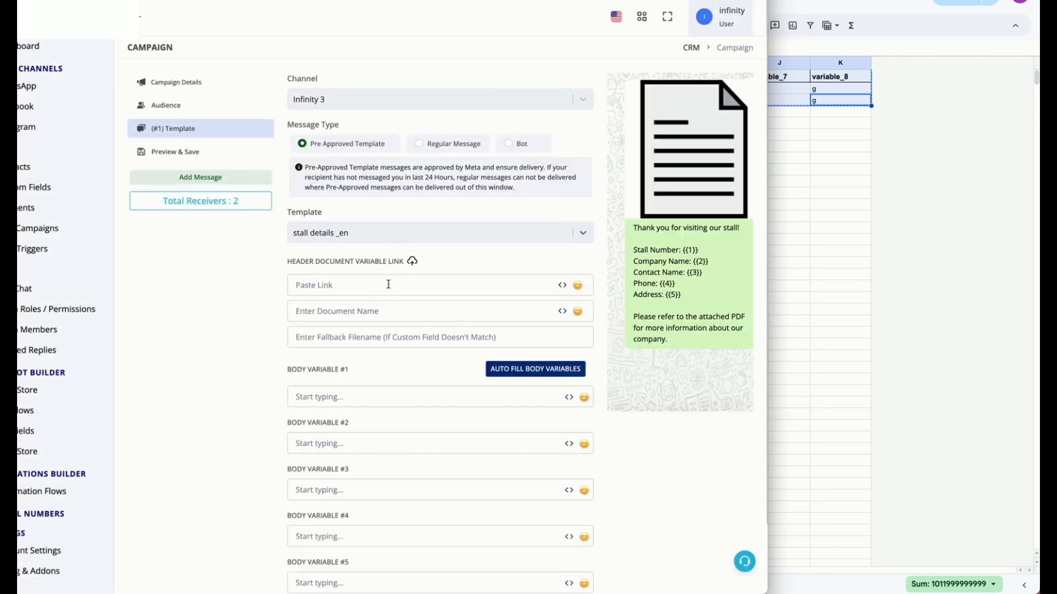
click(384, 234)
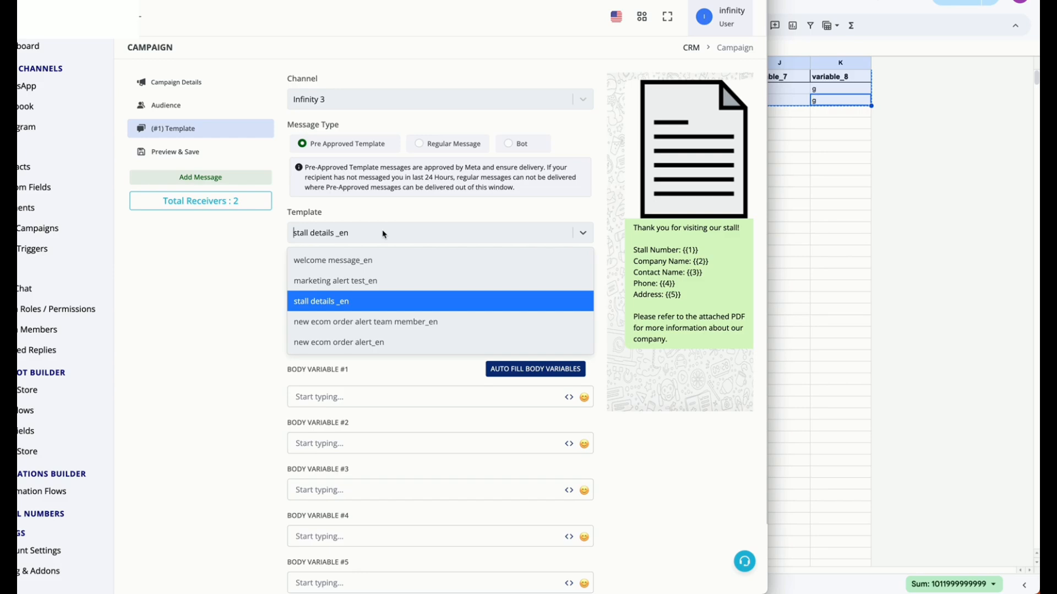
click(383, 260)
click(477, 231)
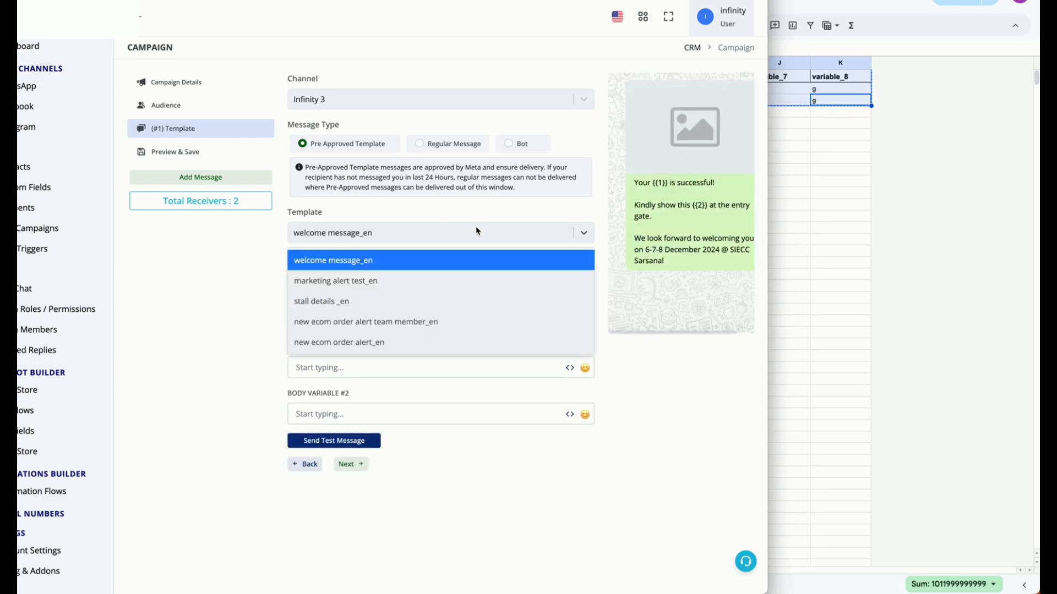
click(401, 281)
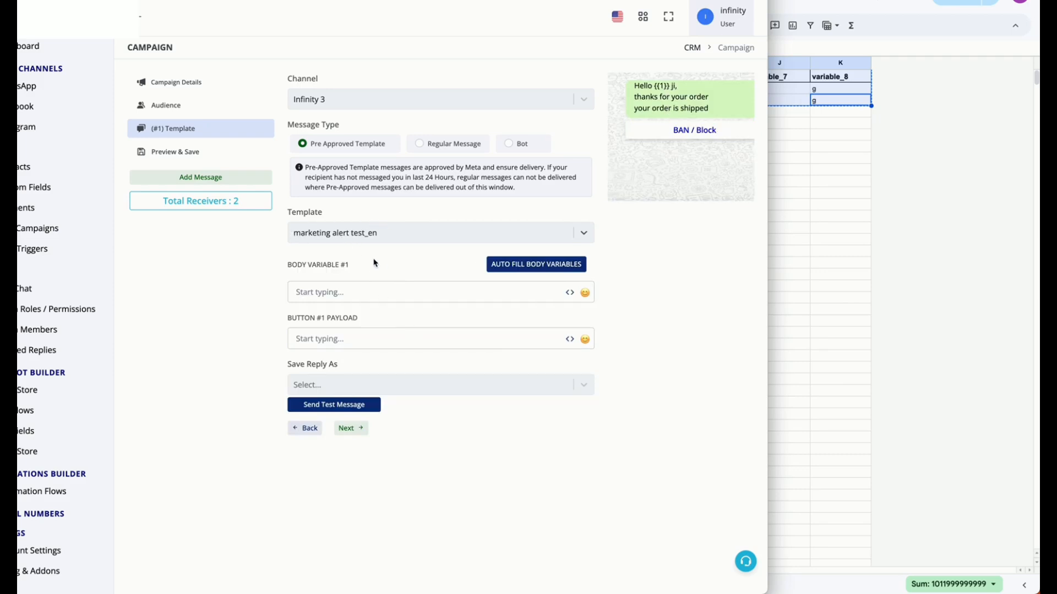
Map body variable #1 of the marketing alert test_en template to the name variable
drag(653, 86, 669, 86)
click(572, 294)
scroll(573, 425, down, 2)
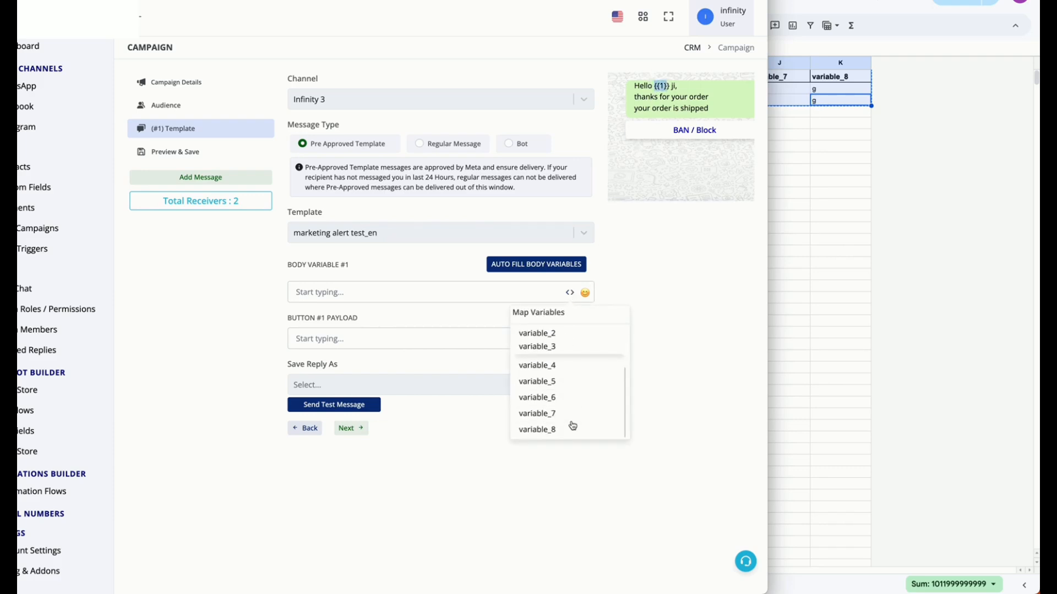
scroll(571, 396, up, 2)
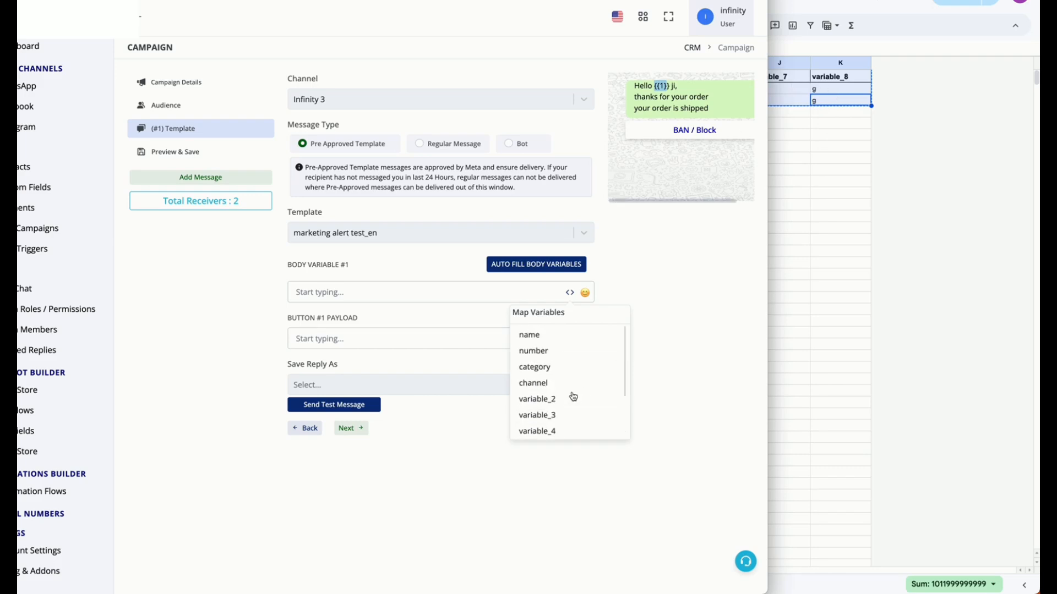
click(542, 337)
click(419, 295)
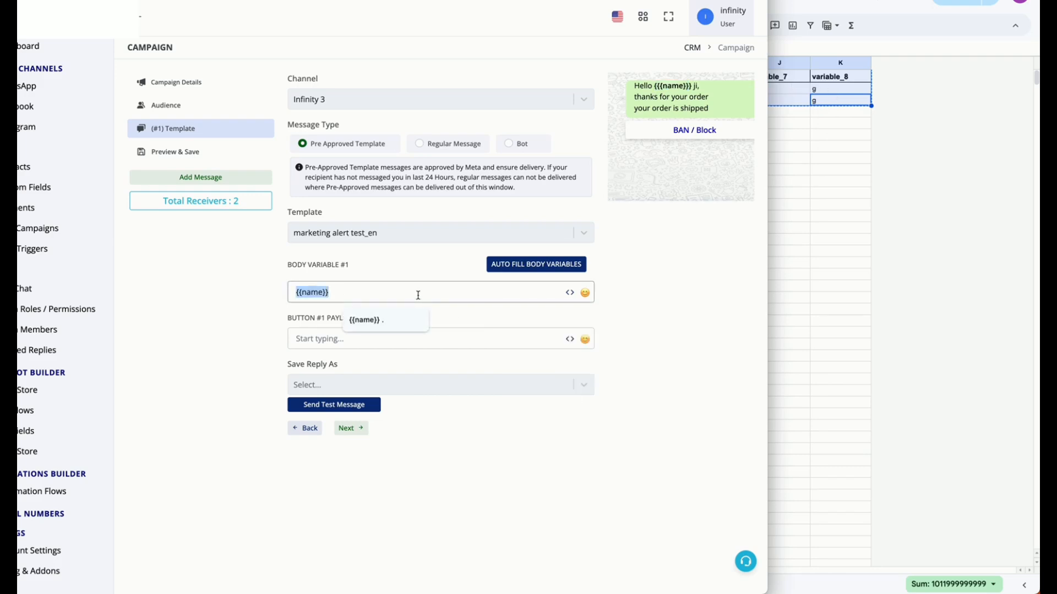
text(.)
key(BackSpace)
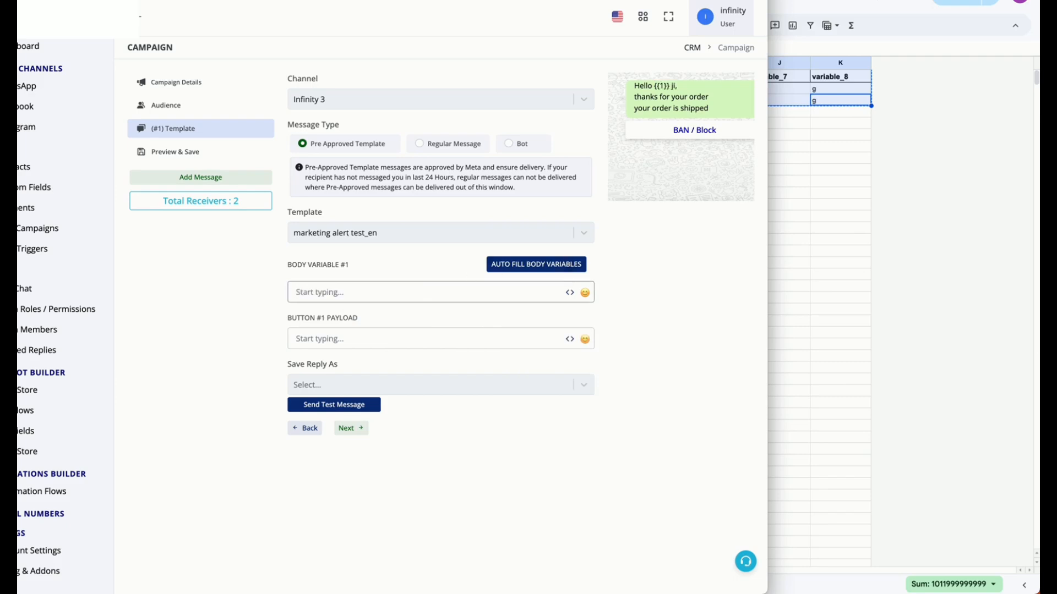
click(571, 293)
click(557, 330)
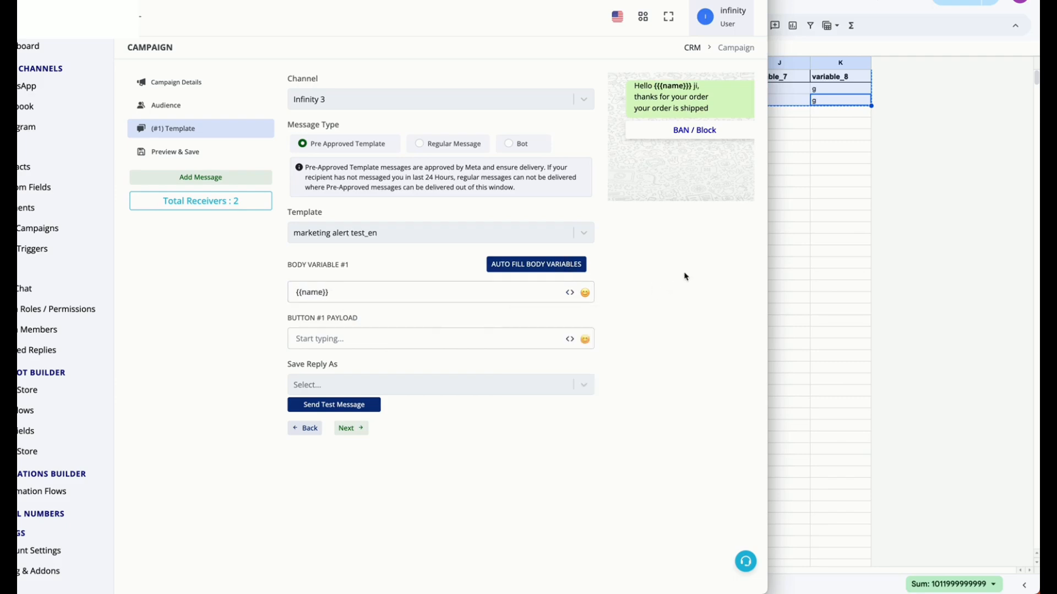
Compare the contacts sheet's name column and its variable_2 to variable_4 values with the template's body variable
click(821, 232)
click(821, 231)
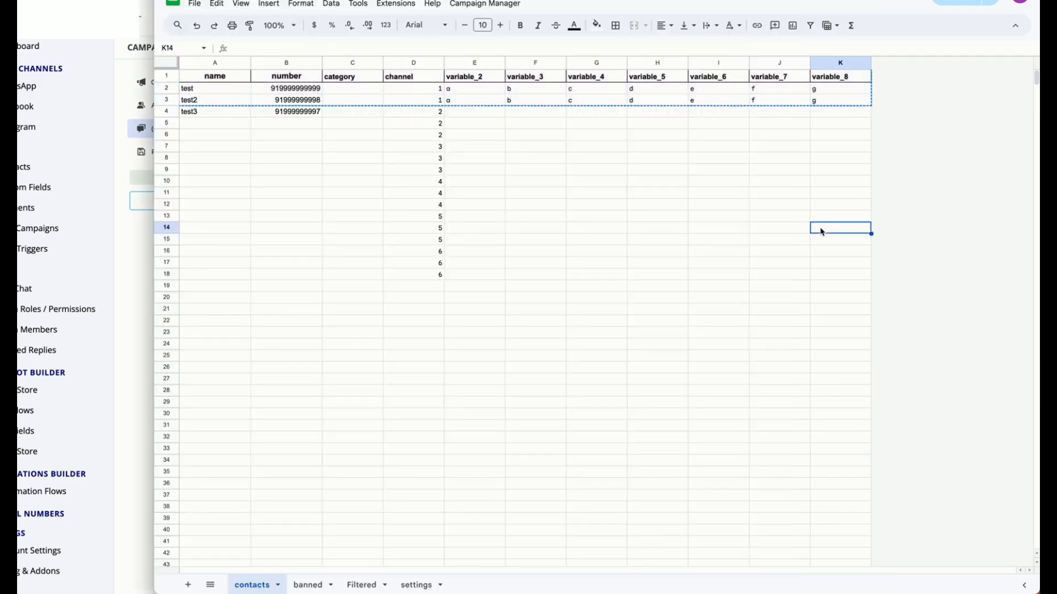
click(145, 19)
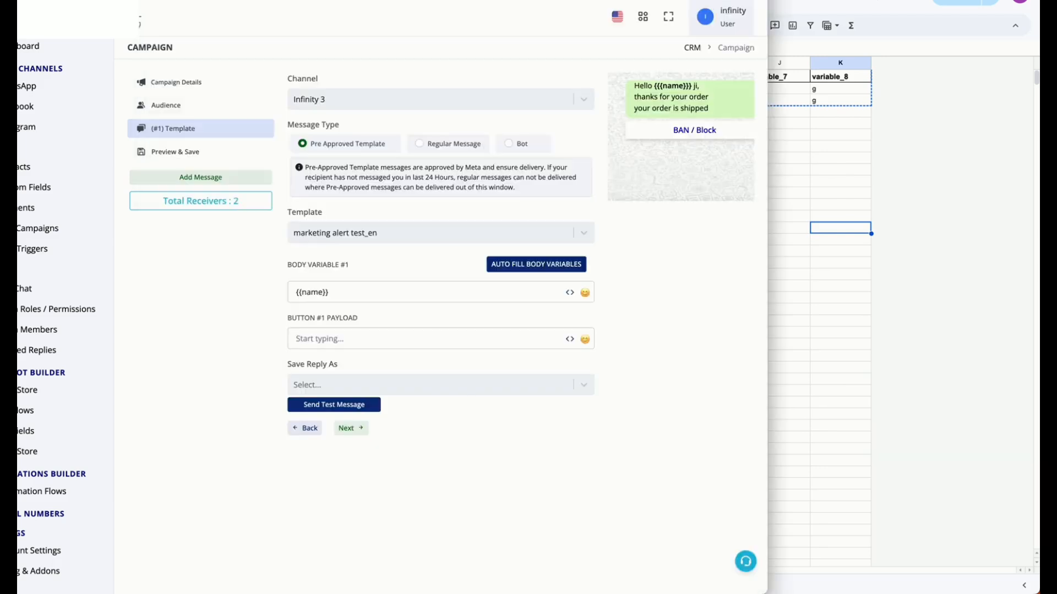
click(825, 325)
click(343, 208)
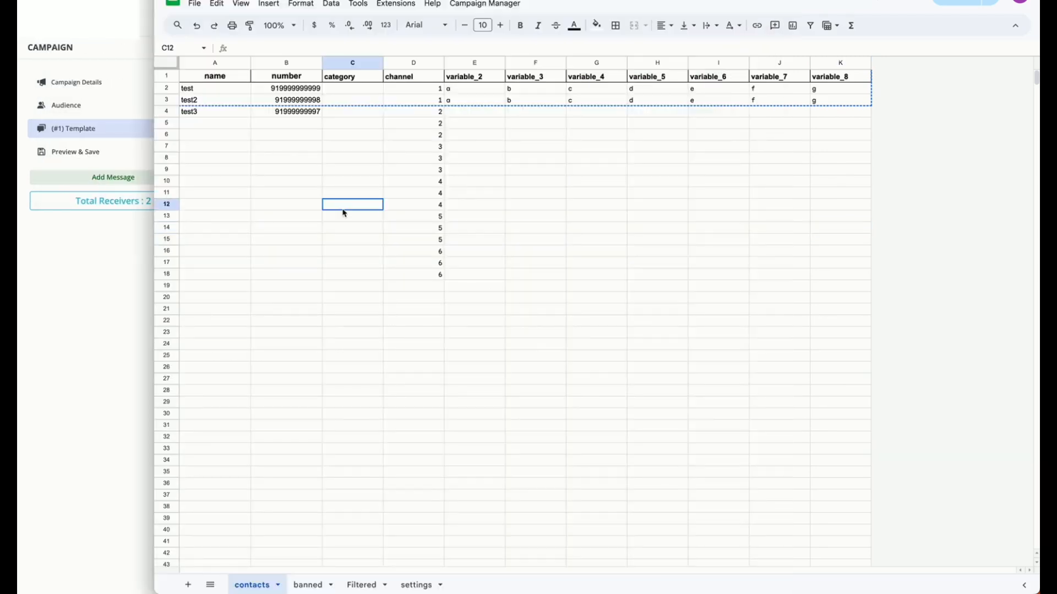
drag(213, 89, 214, 122)
drag(482, 91, 618, 101)
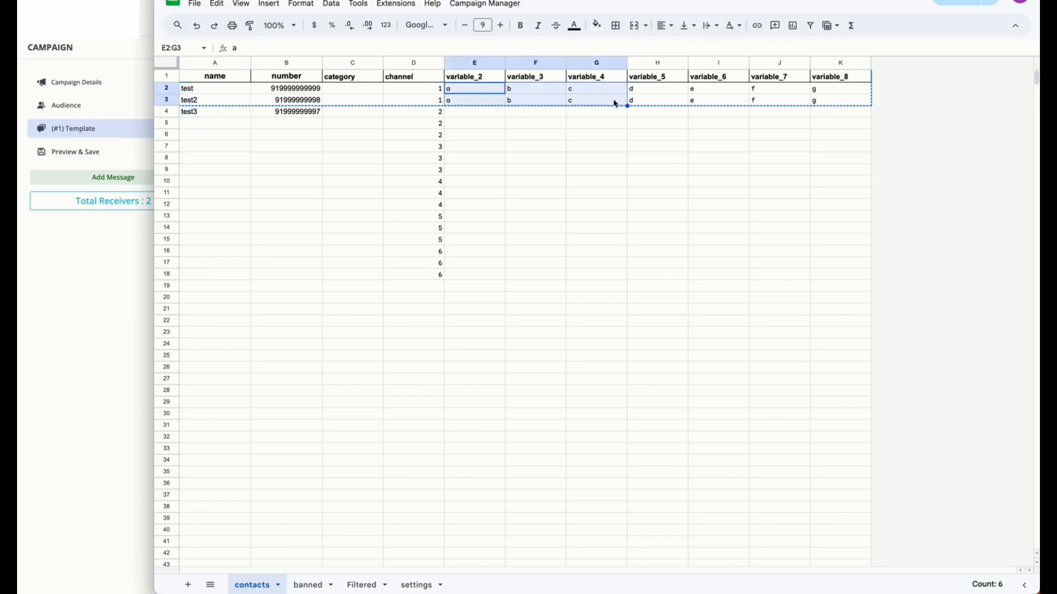
click(121, 353)
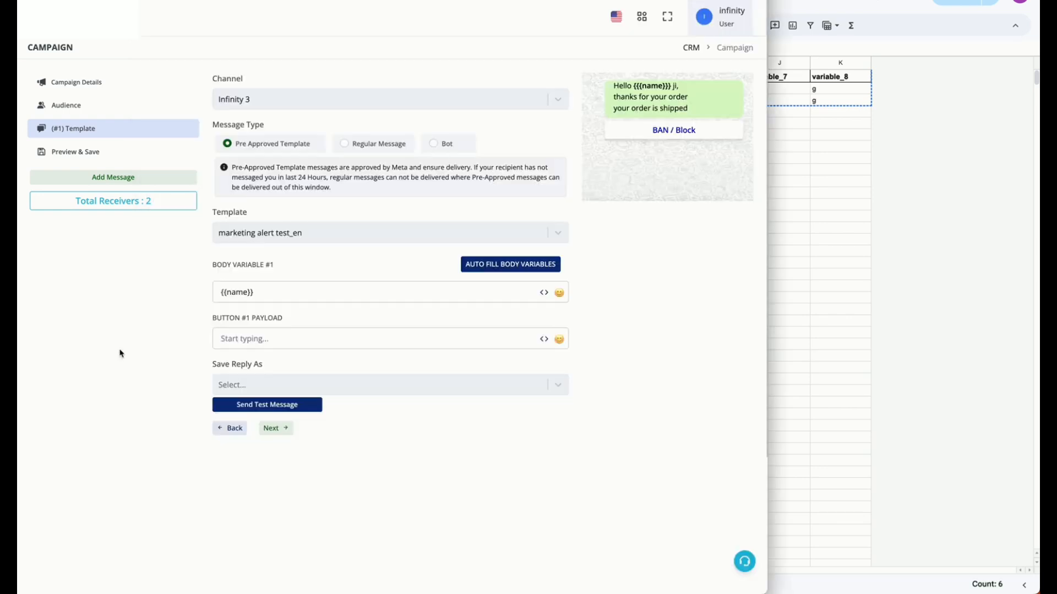
click(408, 288)
click(302, 322)
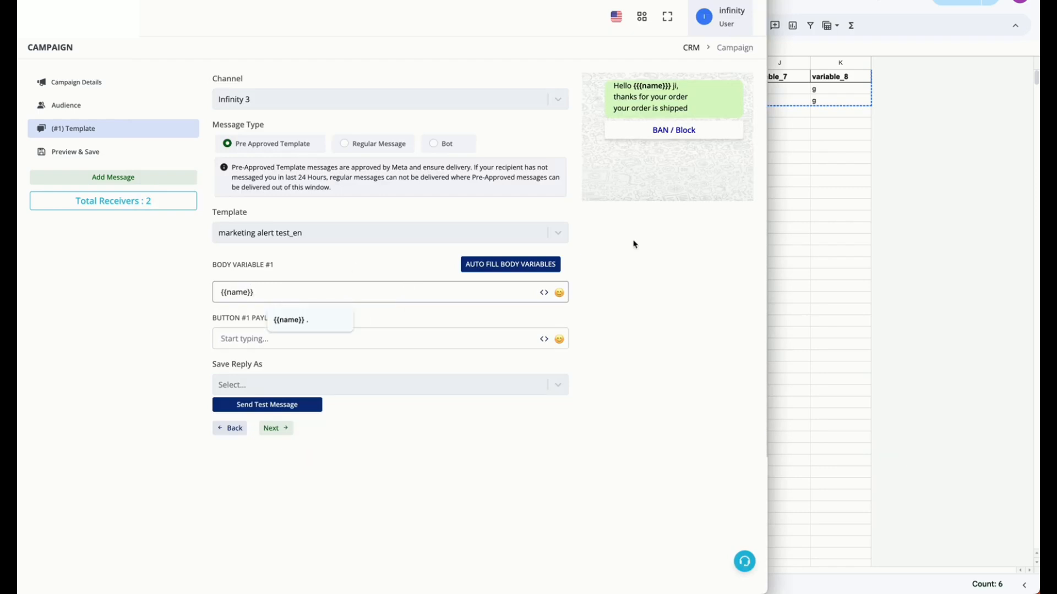
Set the button #1 payload to "." and save the reply as stop
click(387, 339)
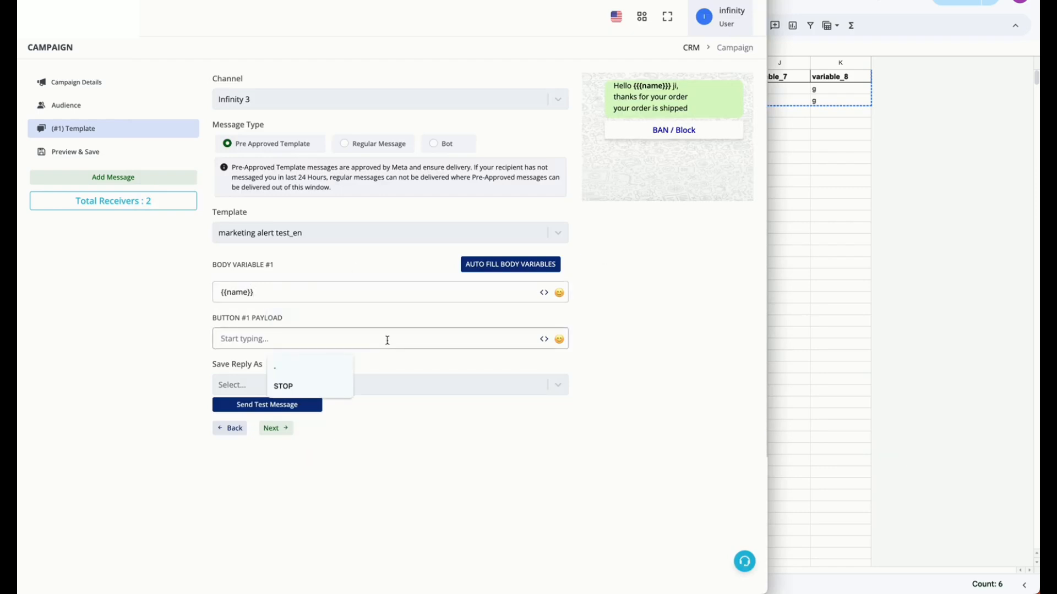
text(.)
click(392, 387)
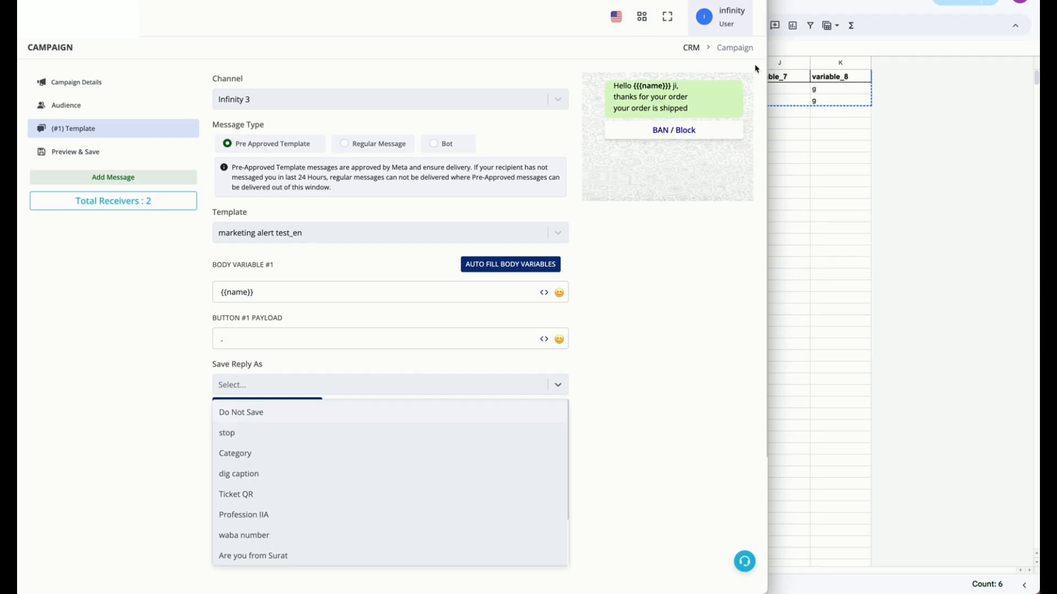
click(237, 435)
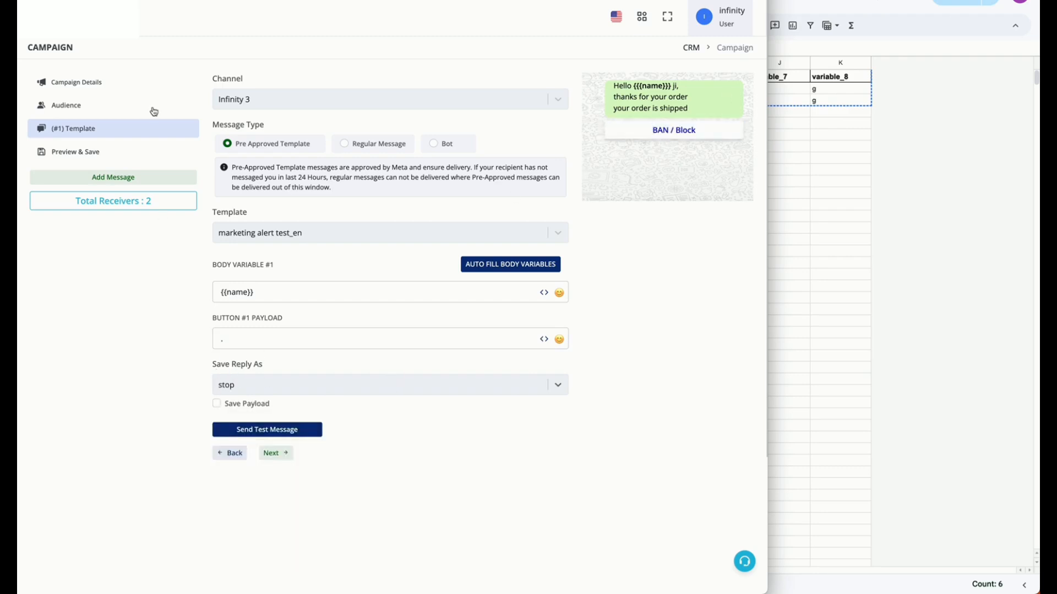
triple_click(254, 321)
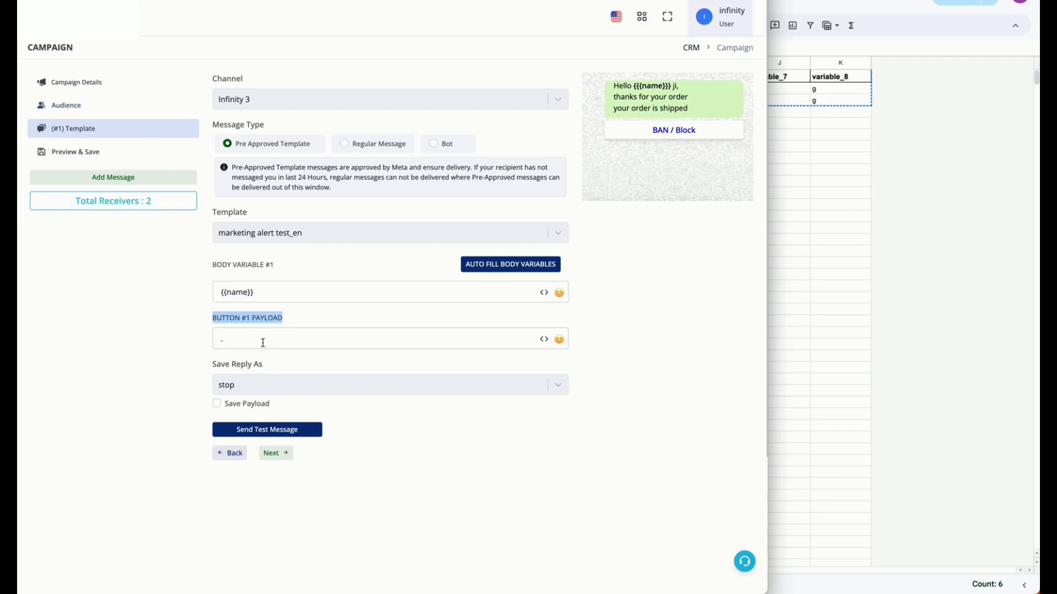
Save the campaign from its preview and copy the campaign ID of "base 5th dec"
click(146, 153)
click(260, 208)
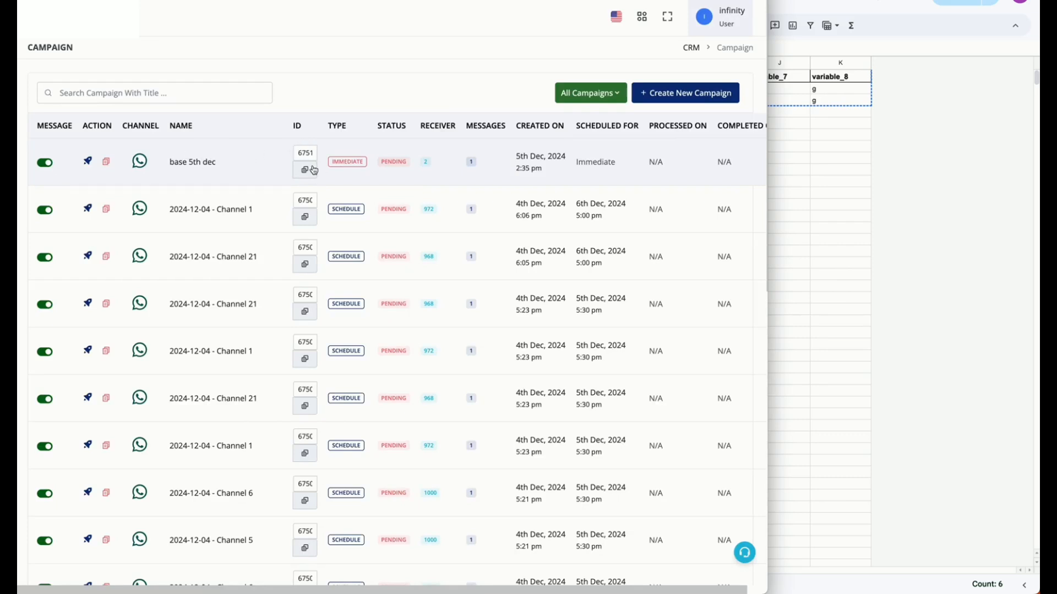
click(306, 170)
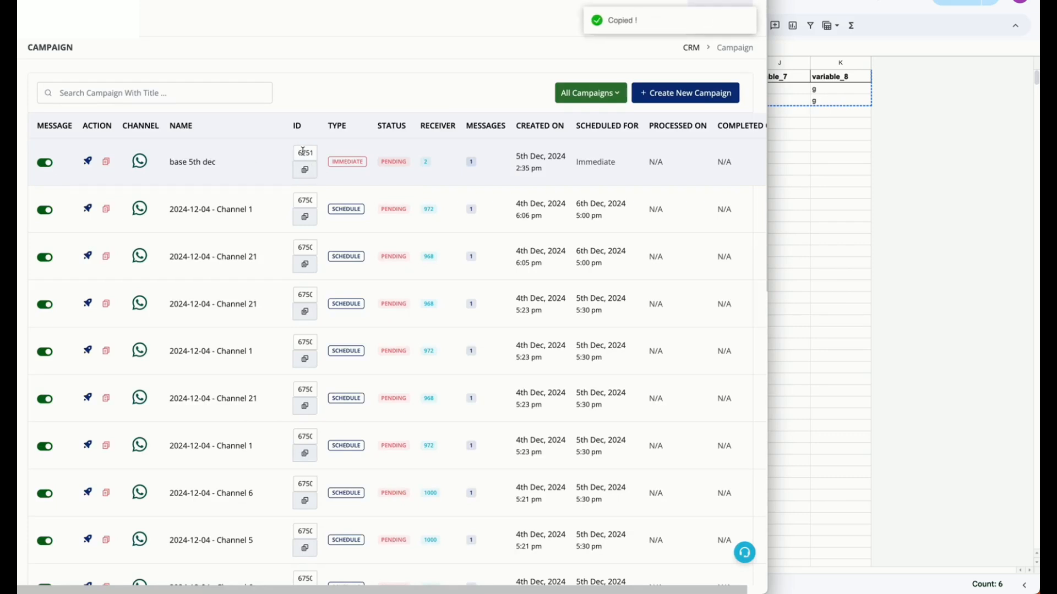
click(304, 170)
Switch to the Google Sheets contacts sheet, run the Bulk Campaign script and grant it the required account permissions
click(961, 223)
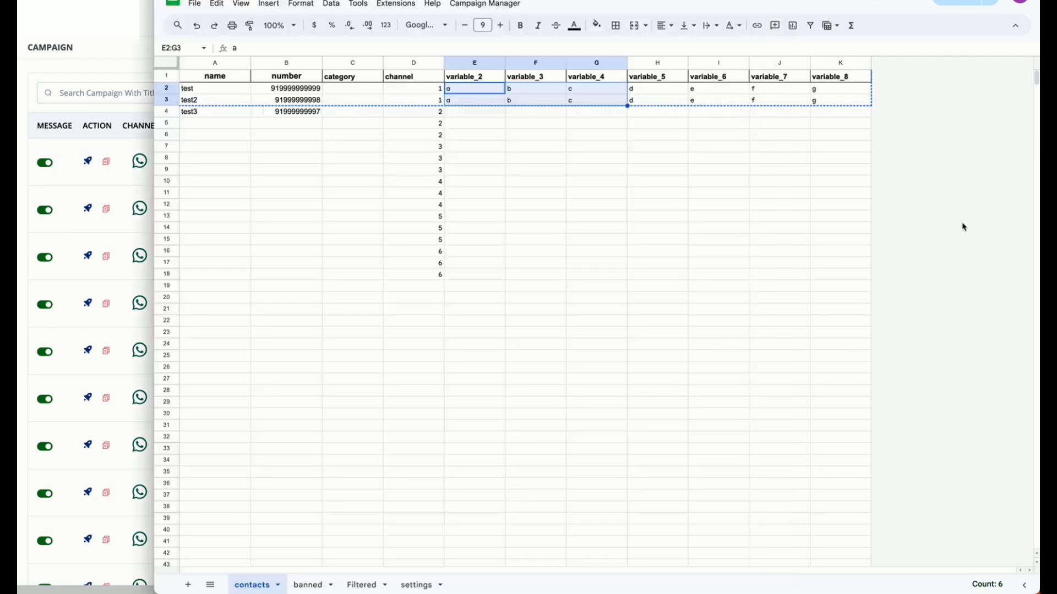
click(511, 7)
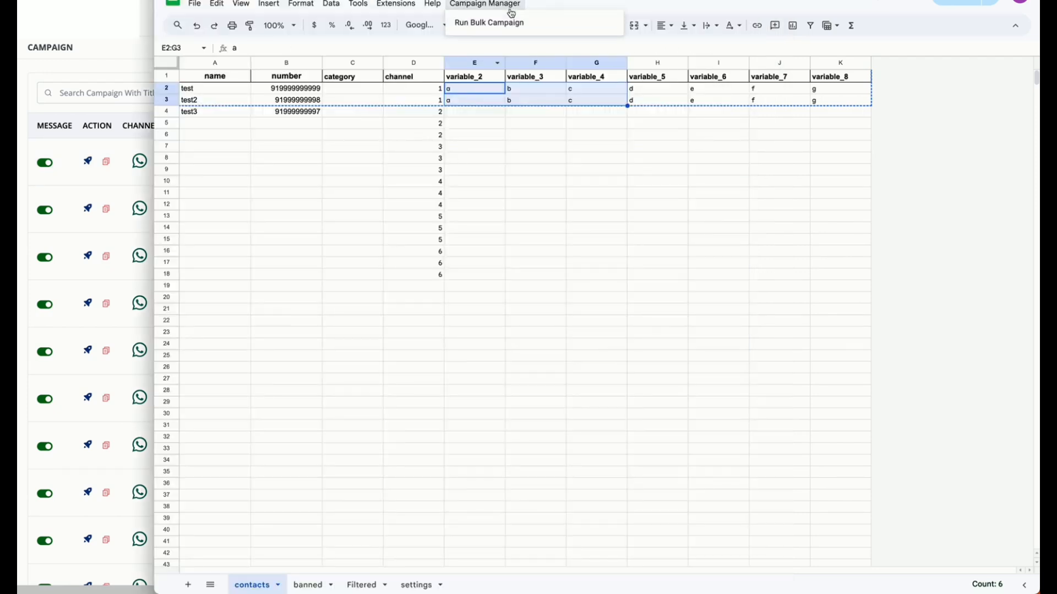
click(503, 23)
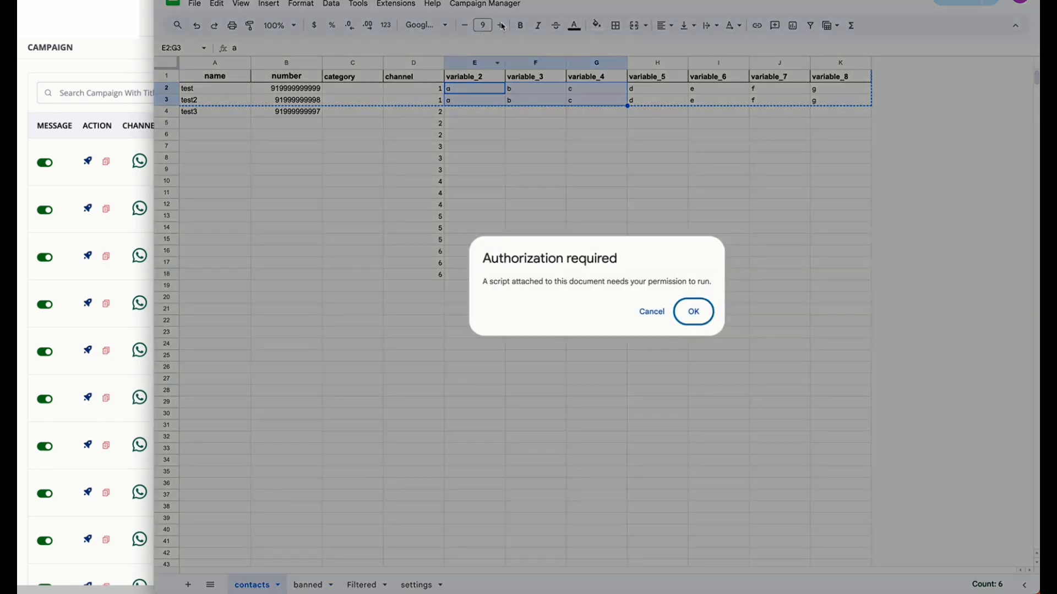
click(697, 312)
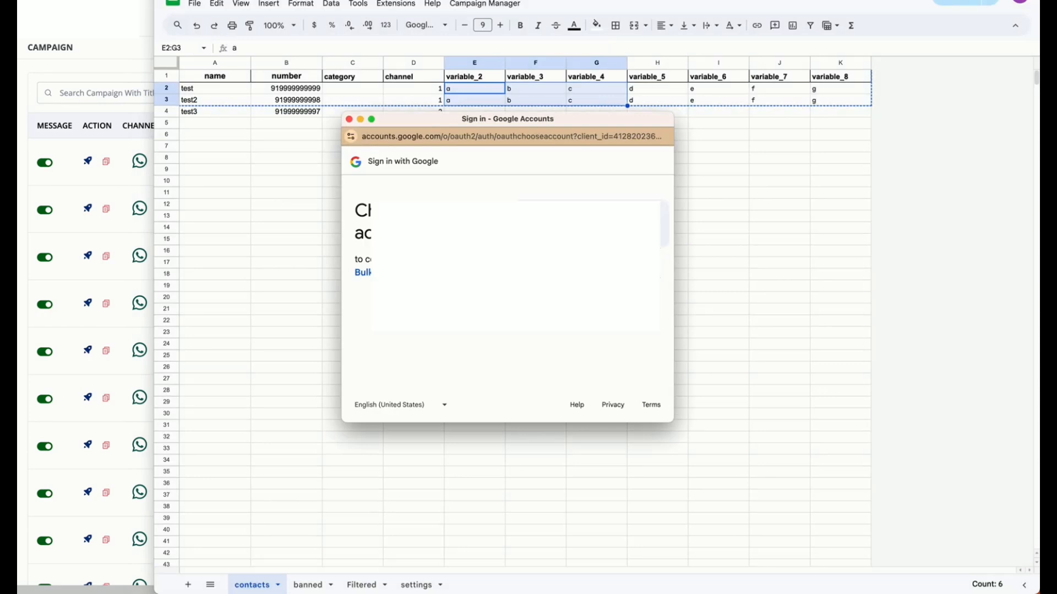
click(584, 224)
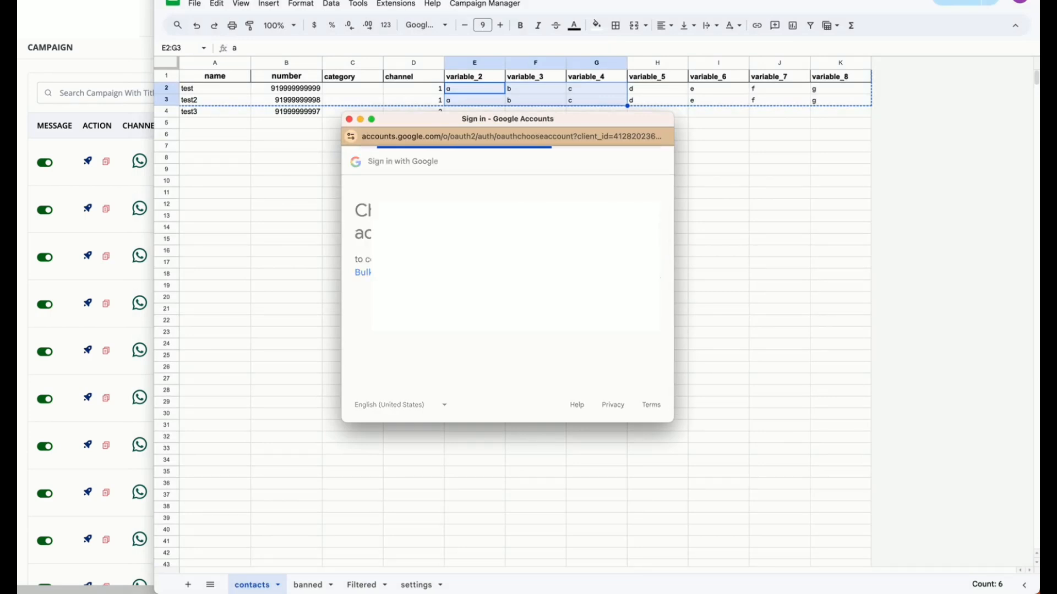
click(375, 337)
scroll(407, 352, down, 2)
click(432, 366)
scroll(626, 364, down, 5)
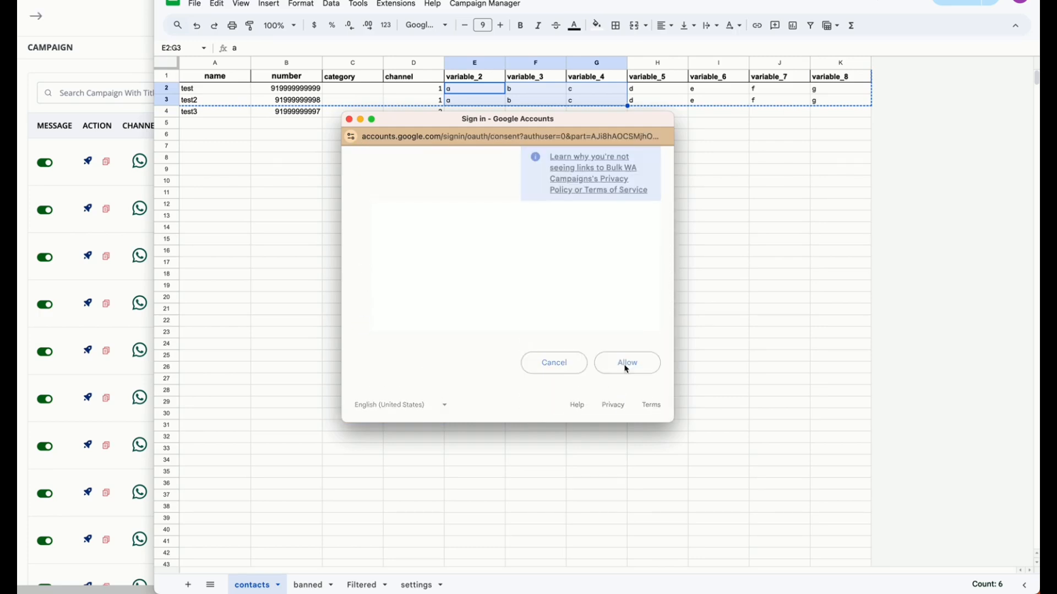
click(626, 365)
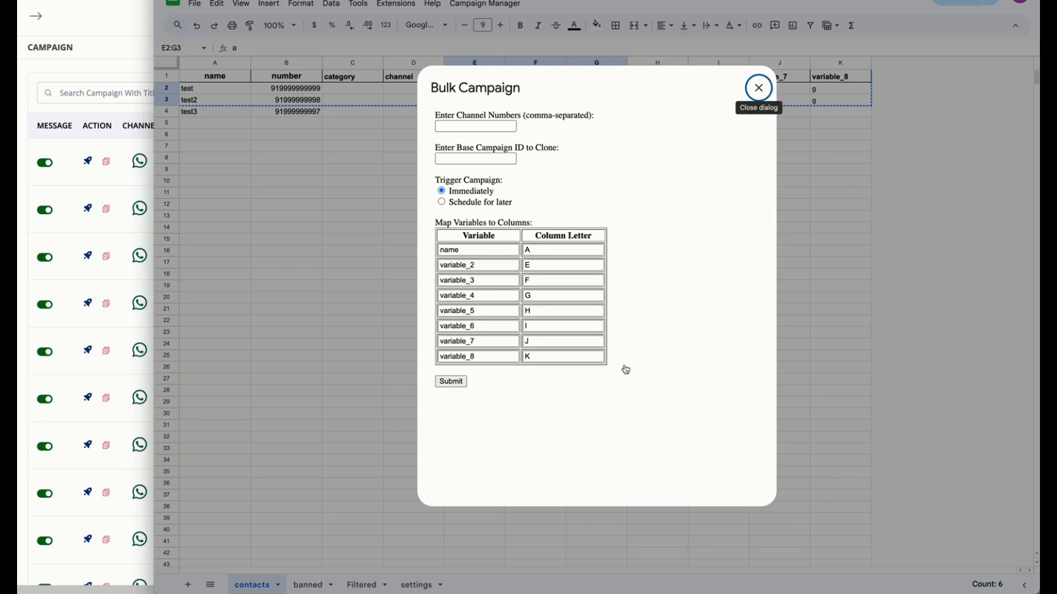
Enter channel numbers 1,2 for the bulk campaign and paste the copied base campaign ID to clone
click(502, 125)
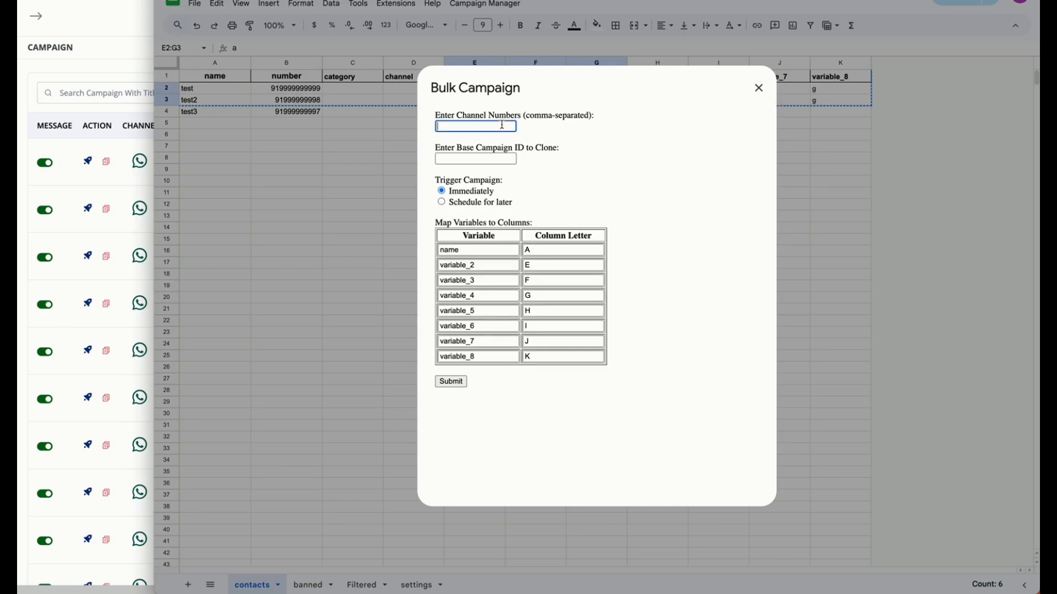
text(1,2)
click(464, 159)
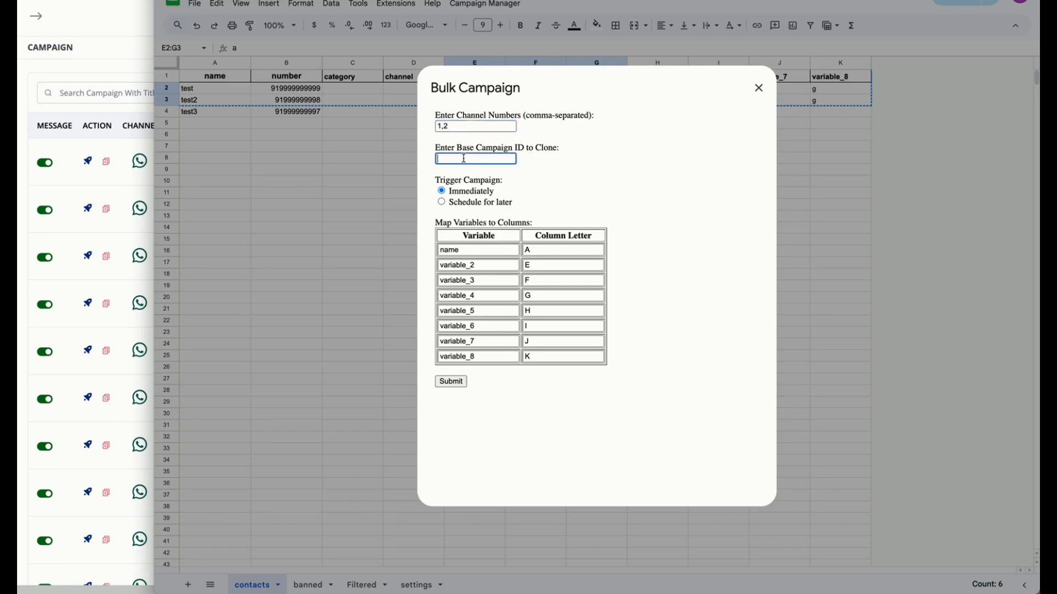
key(ctrl+v)
Schedule the bulk campaign for later, on 06/12/2024 at 05:30 PM
click(462, 204)
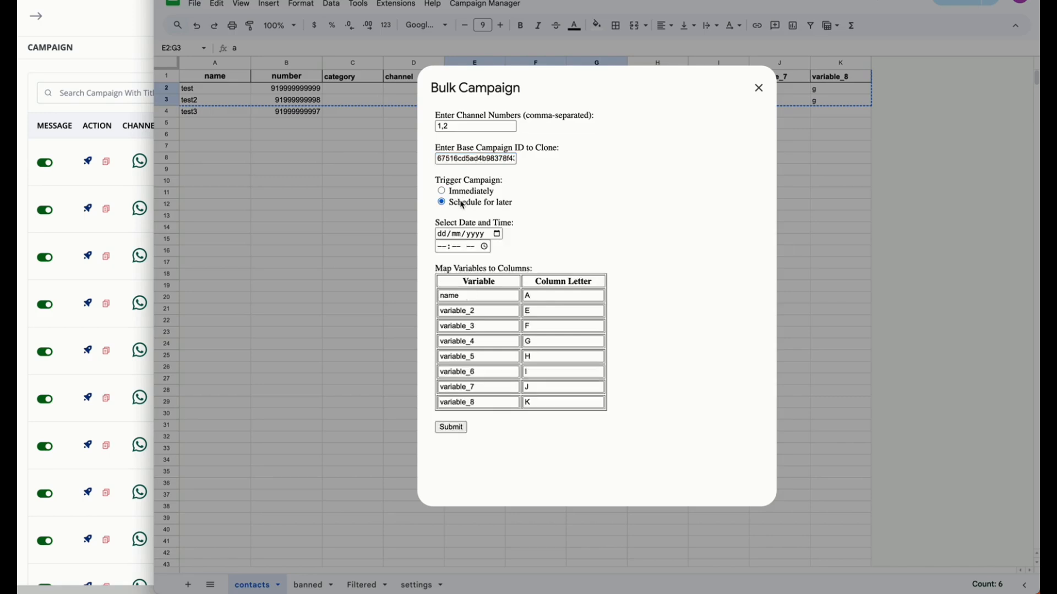
click(498, 234)
click(527, 289)
click(484, 247)
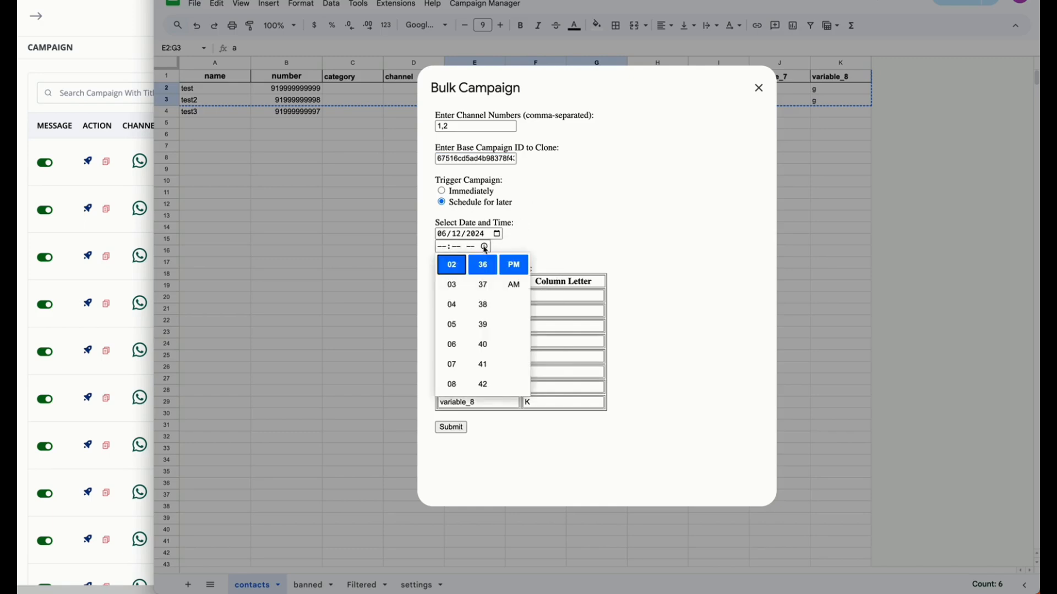
click(452, 324)
scroll(485, 337, up, 2)
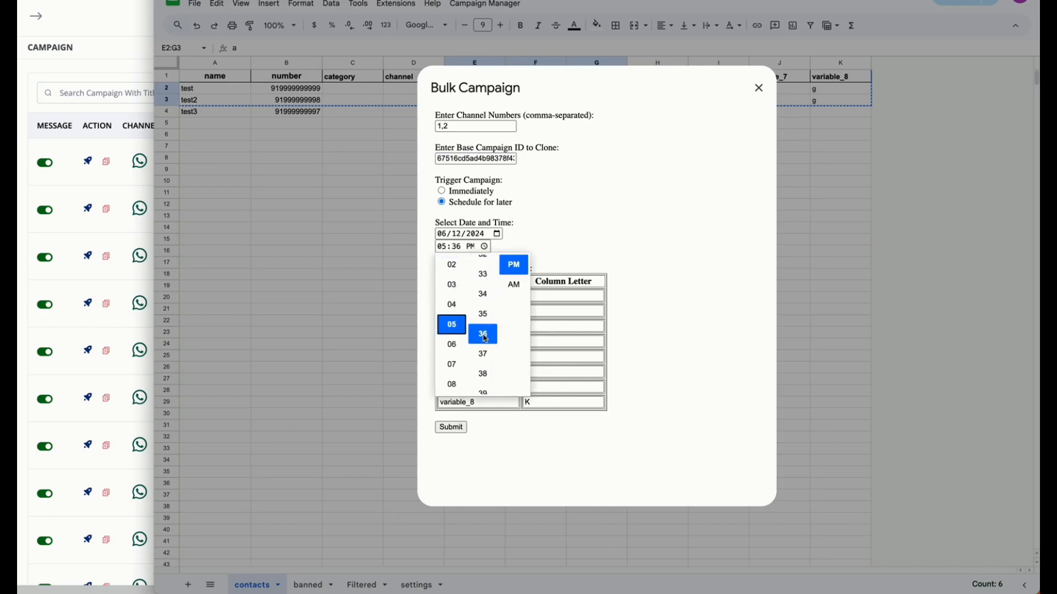
scroll(484, 337, up, 2)
click(483, 265)
click(591, 213)
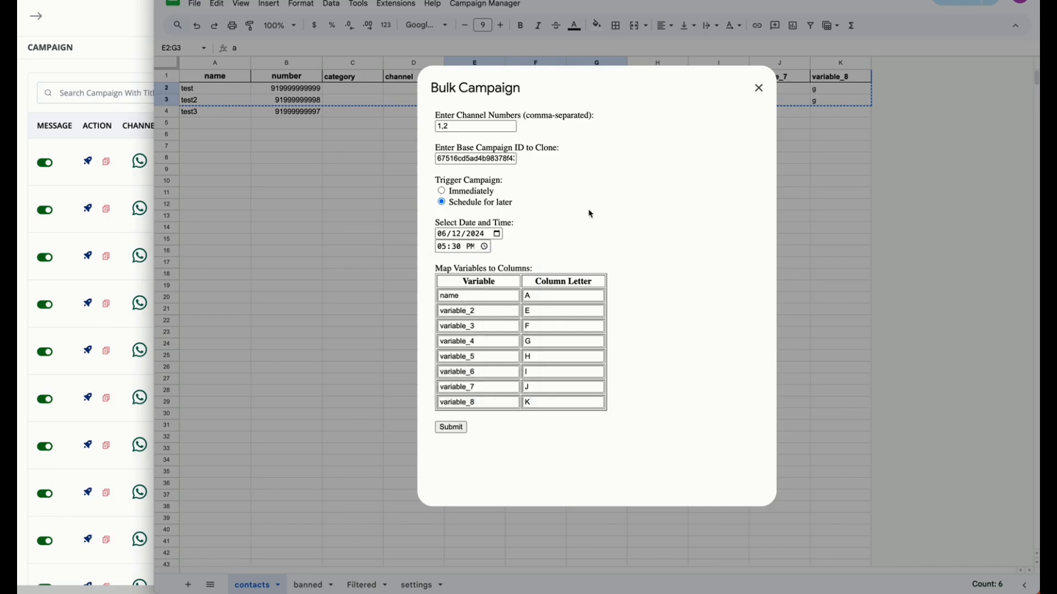
Review the variable-to-column mapping from name to variable_8 and submit the bulk campaign
click(496, 295)
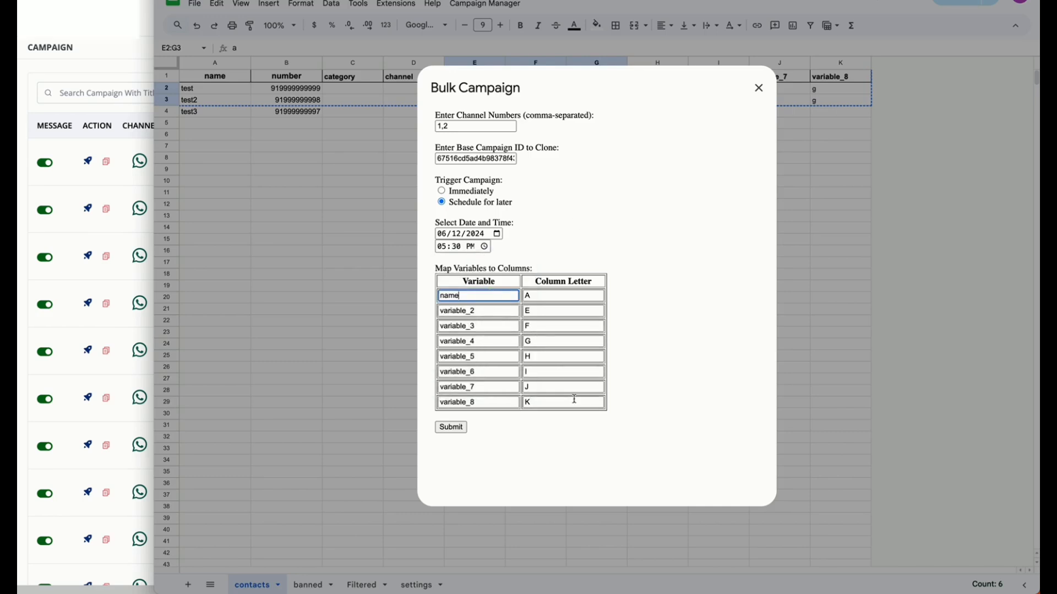
click(639, 394)
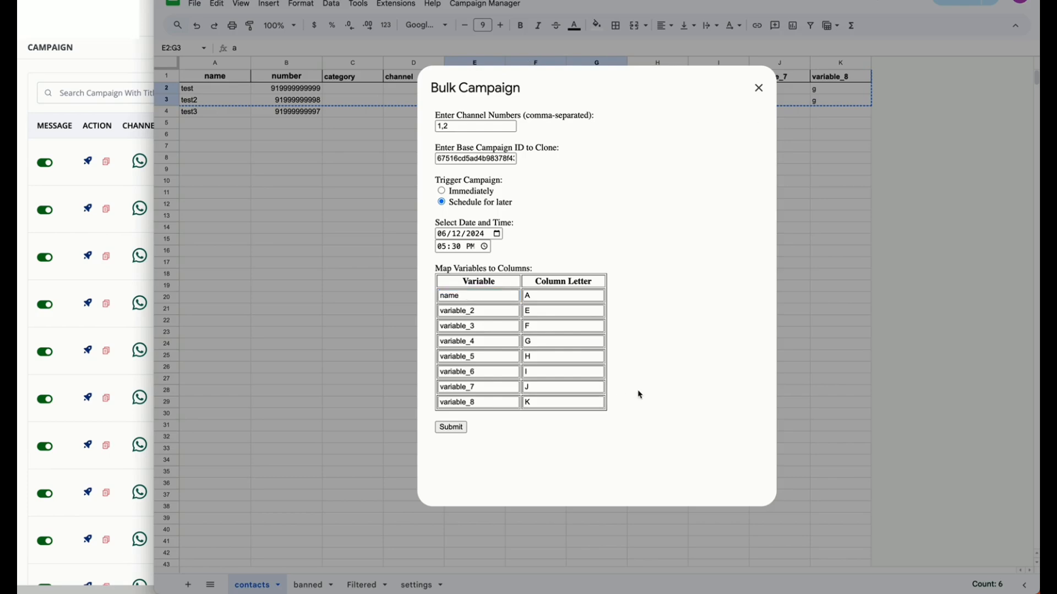
key(Tab)
key(Tab)
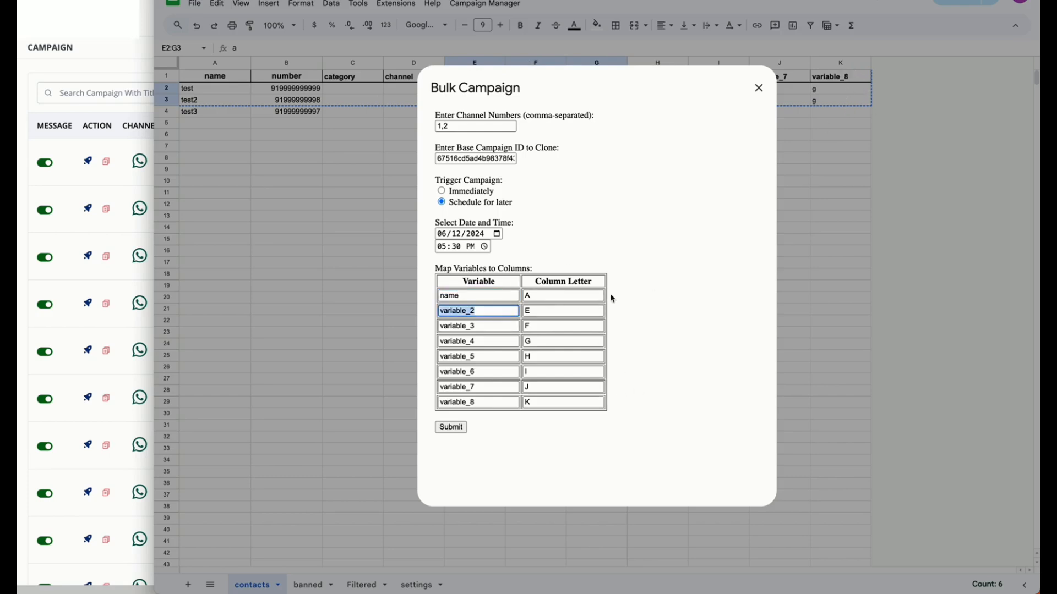
click(702, 315)
click(459, 431)
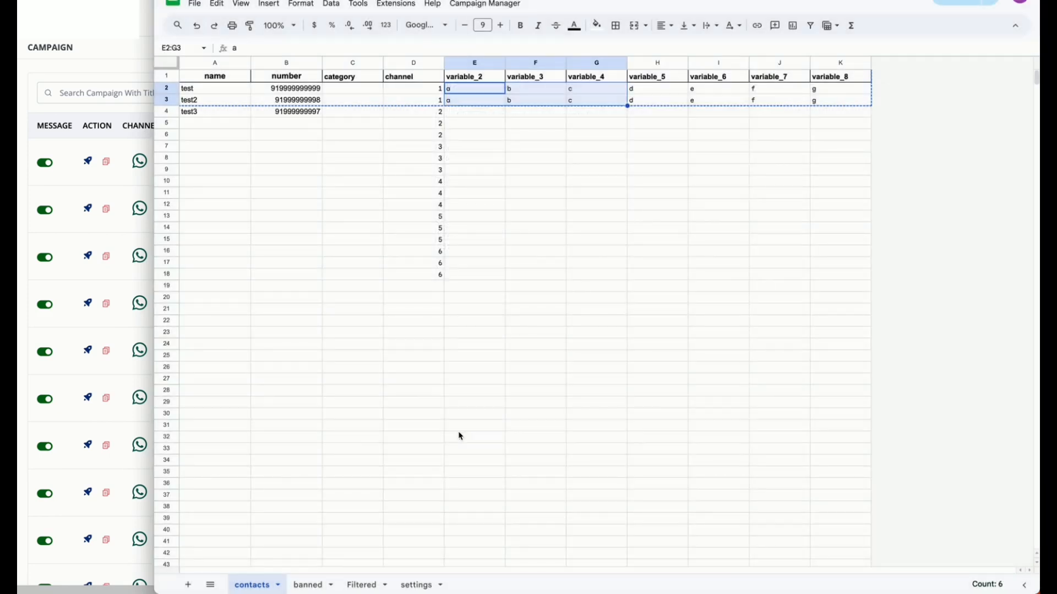
click(518, 147)
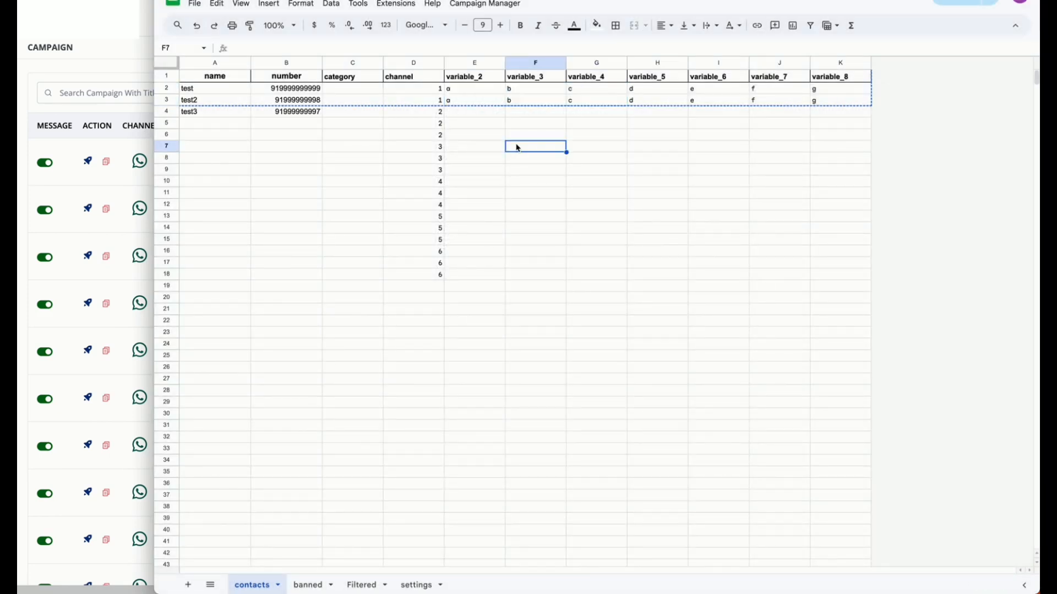
Check the CRM campaign list, return to the contacts sheet, read the campaign processing message and close its dialog
click(111, 114)
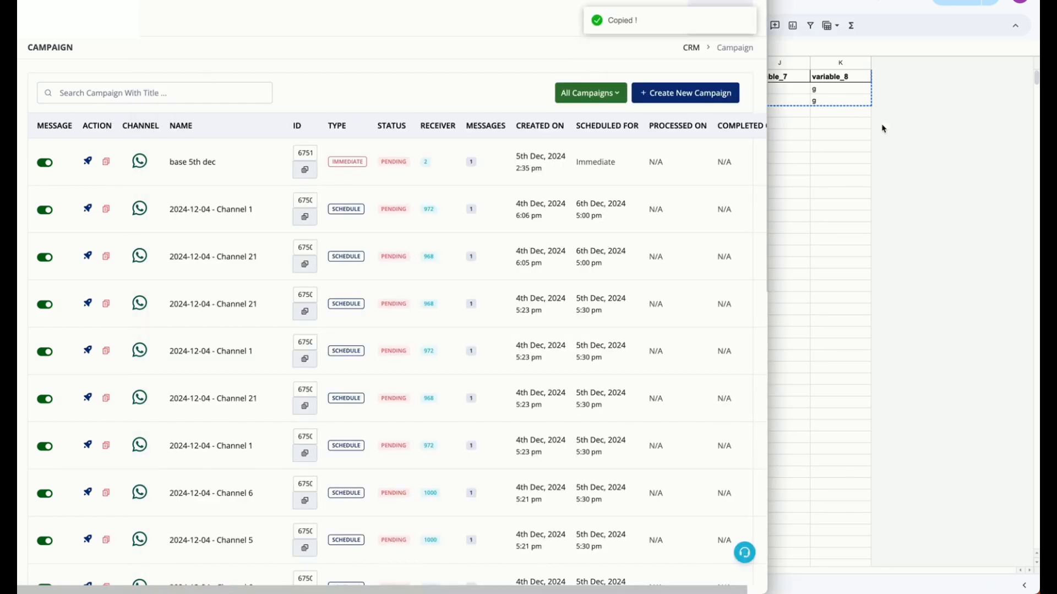
key(super+grave)
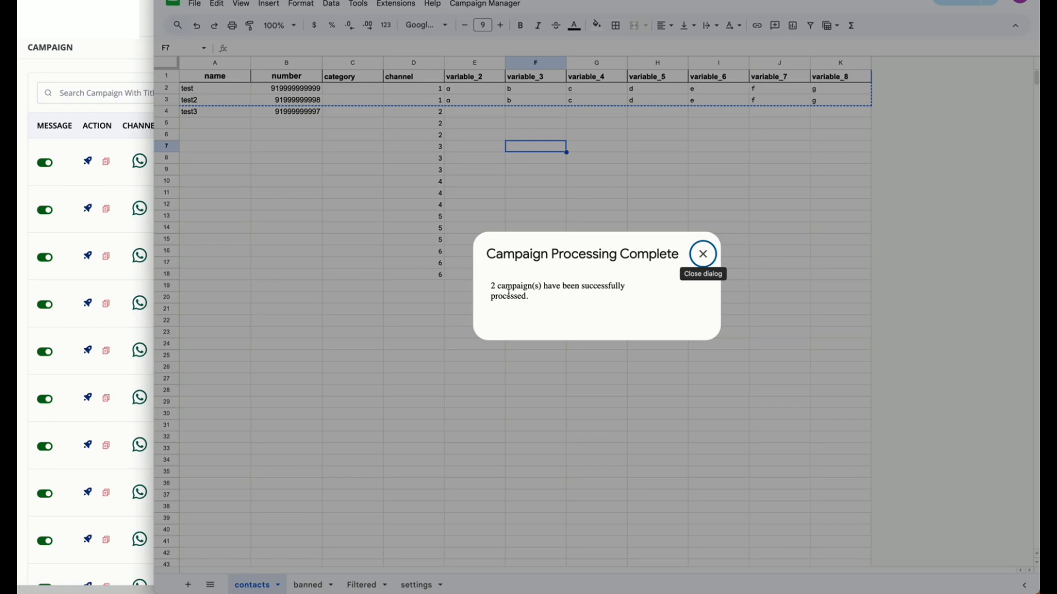
drag(543, 302, 489, 285)
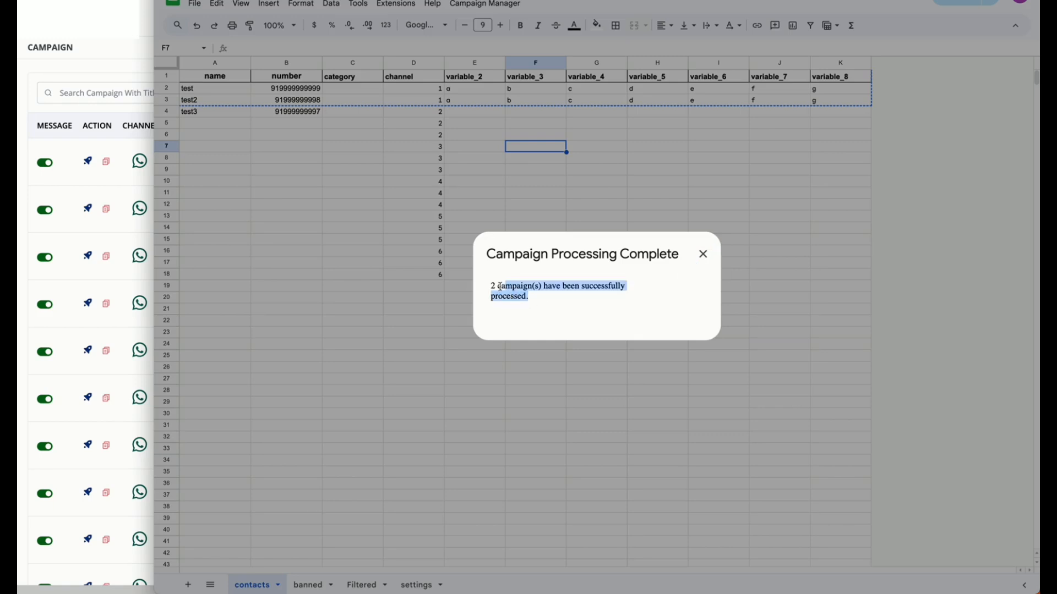
click(703, 253)
Switch to the CRM, refresh the campaign list and widen its window to examine the receivers of the 2024-12-05 Channel 1 and Channel 2 campaigns
key(super+grave)
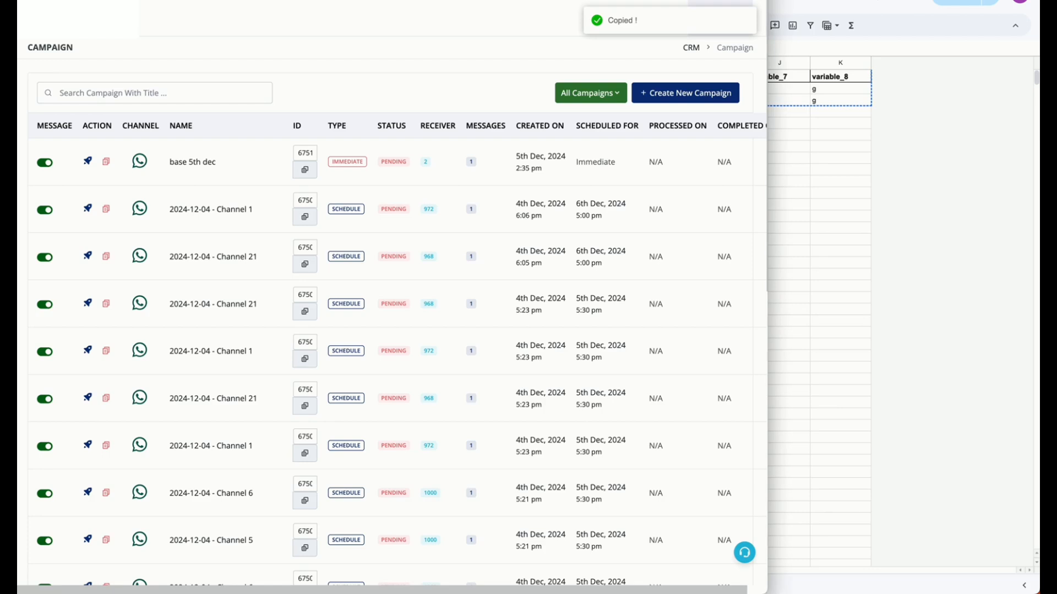
key(super+r)
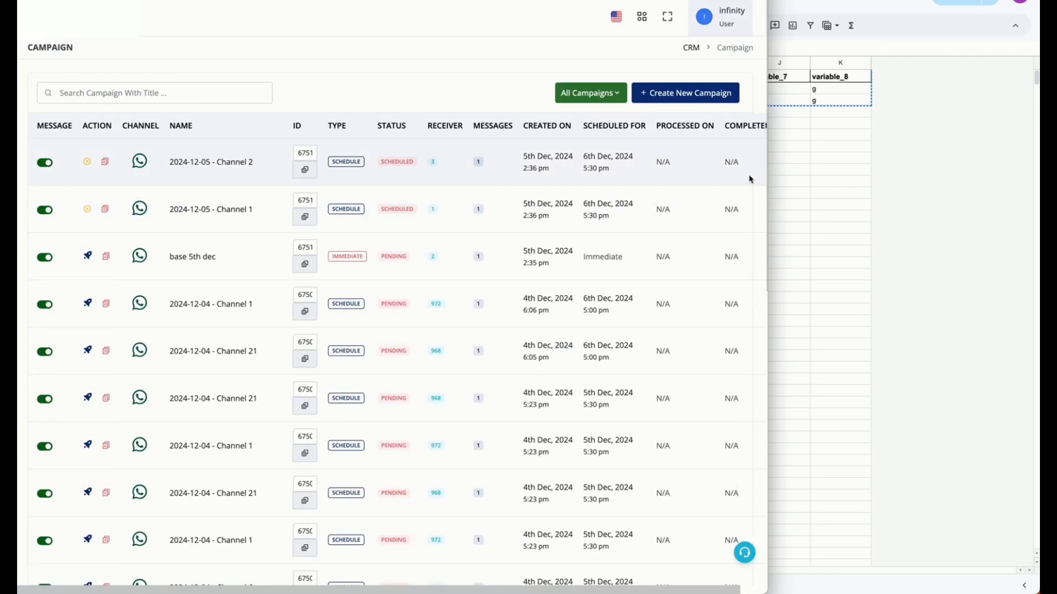
drag(767, 169, 1007, 168)
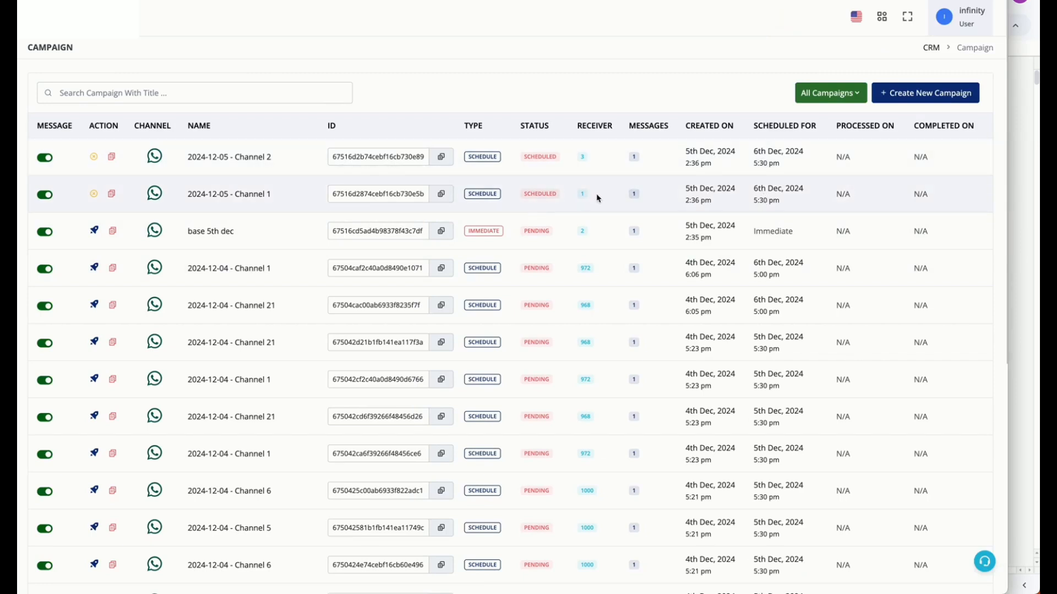
double_click(581, 157)
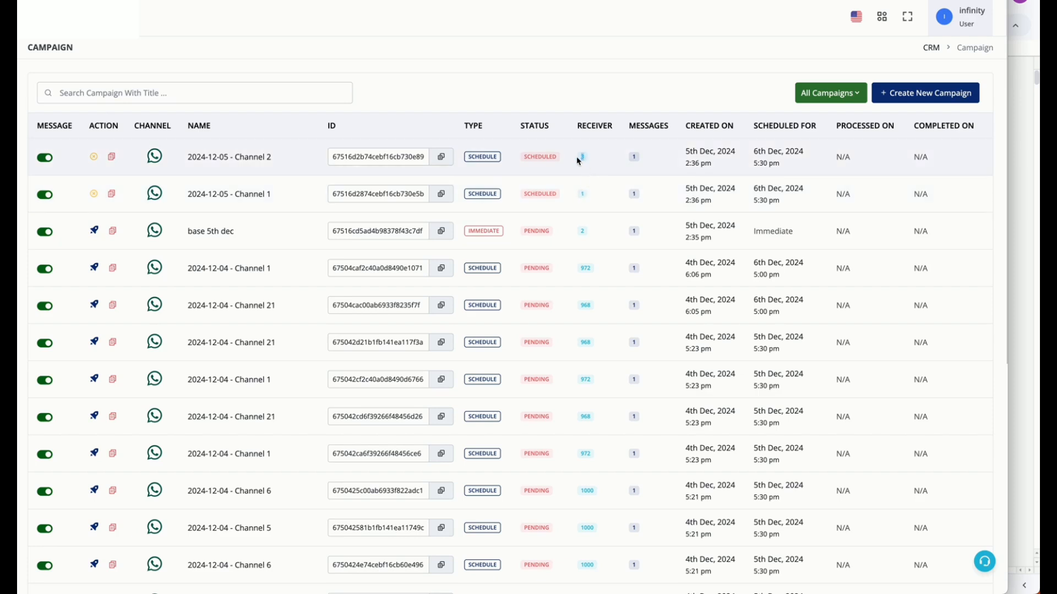